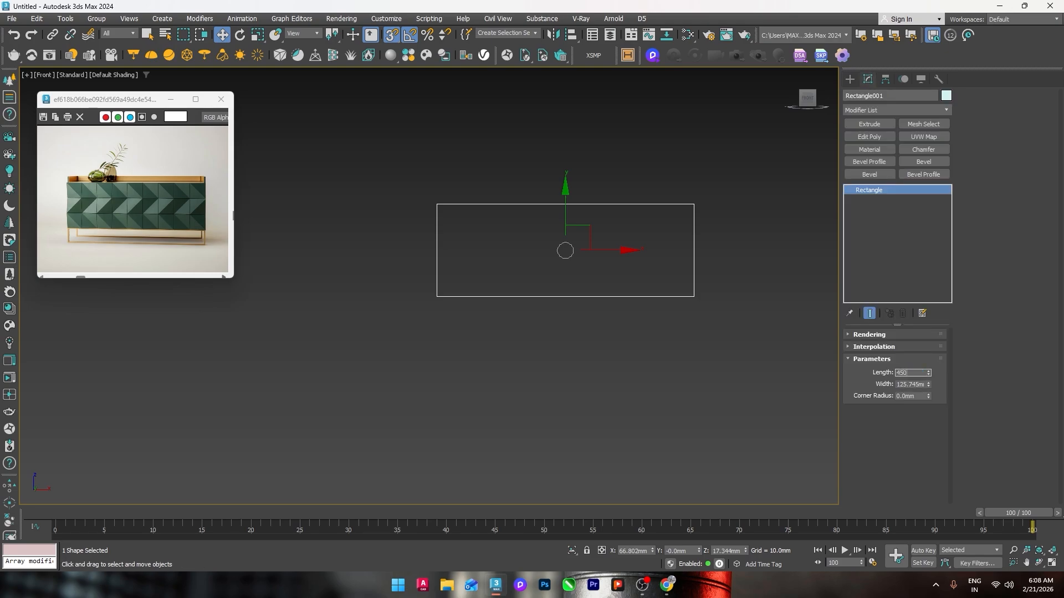
Set the front-view rectangle's length to 450 mm and its width to 1350 mm.
key(Tab)
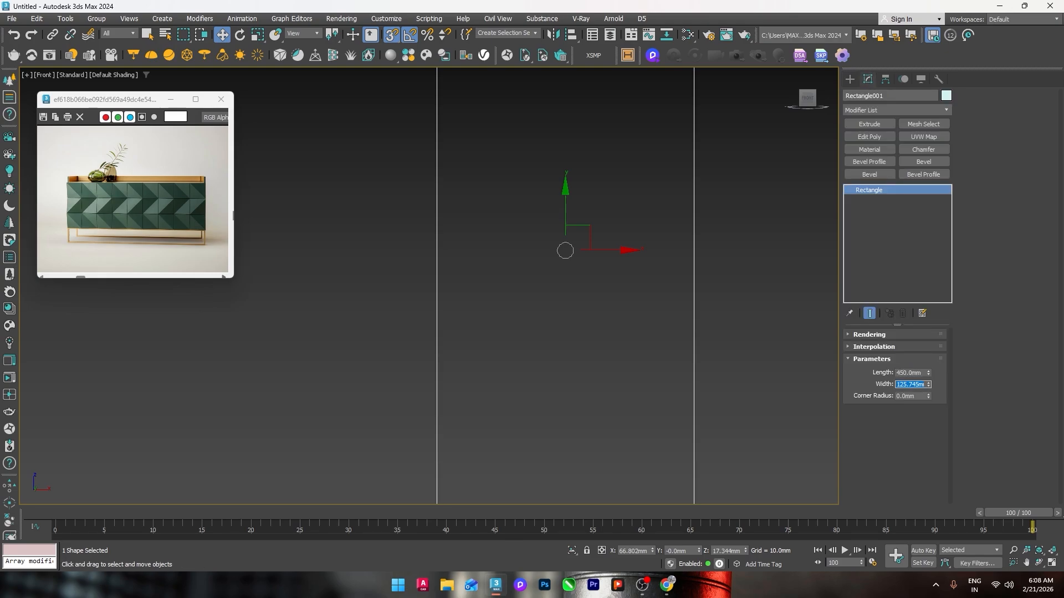
key(Return)
scroll(605, 346, down, 6)
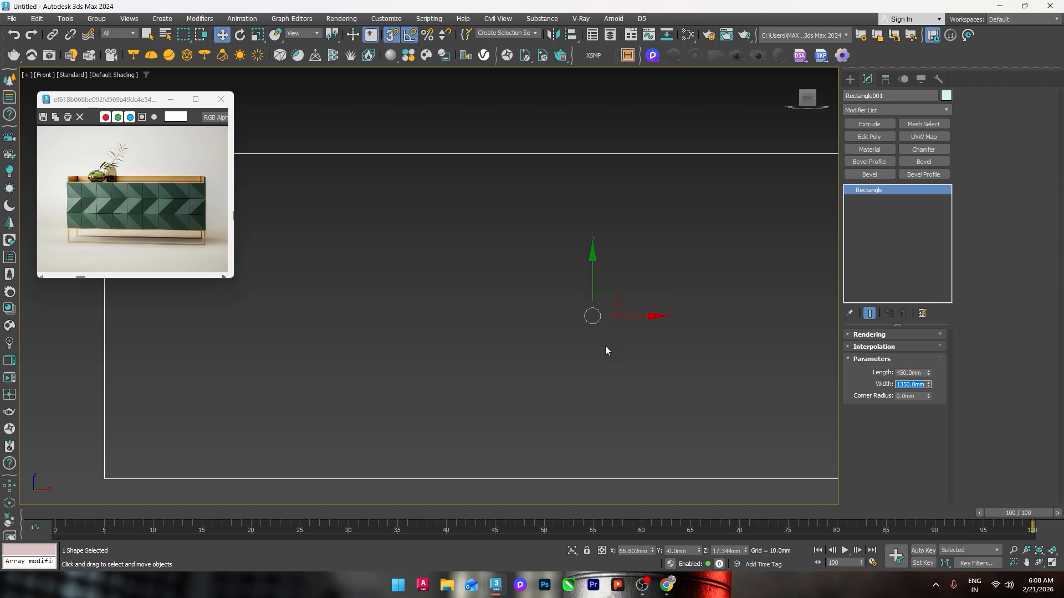
mouse_move(644, 340)
middle_down()
mouse_move(634, 364)
mouse_move(653, 347)
middle_up()
Convert the 450 × 1350 mm rectangle to an editable spline.
click(334, 244)
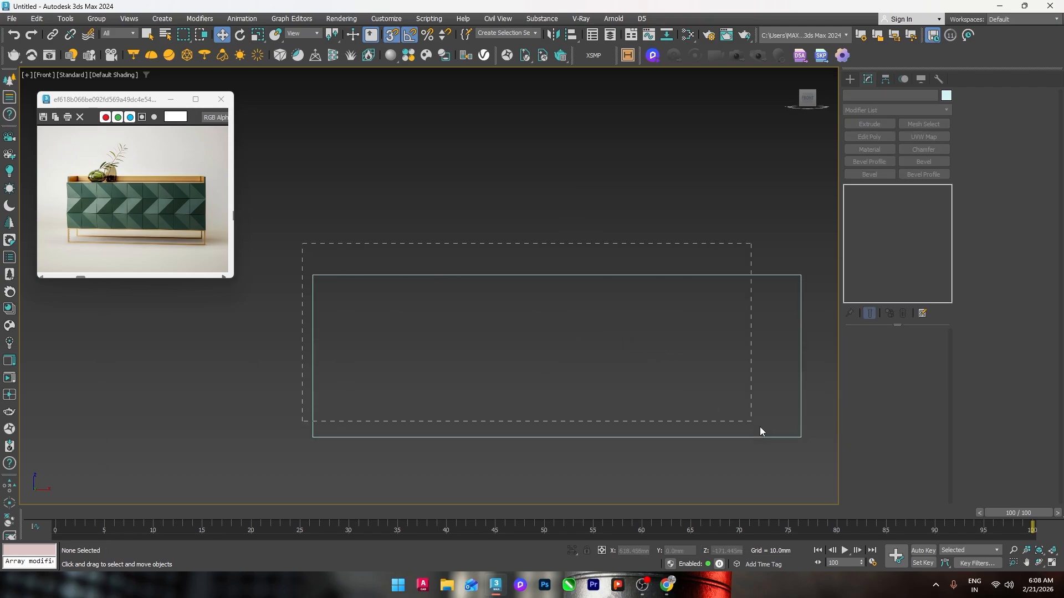
drag(759, 427, 759, 427)
scroll(545, 351, down, 2)
key(t)
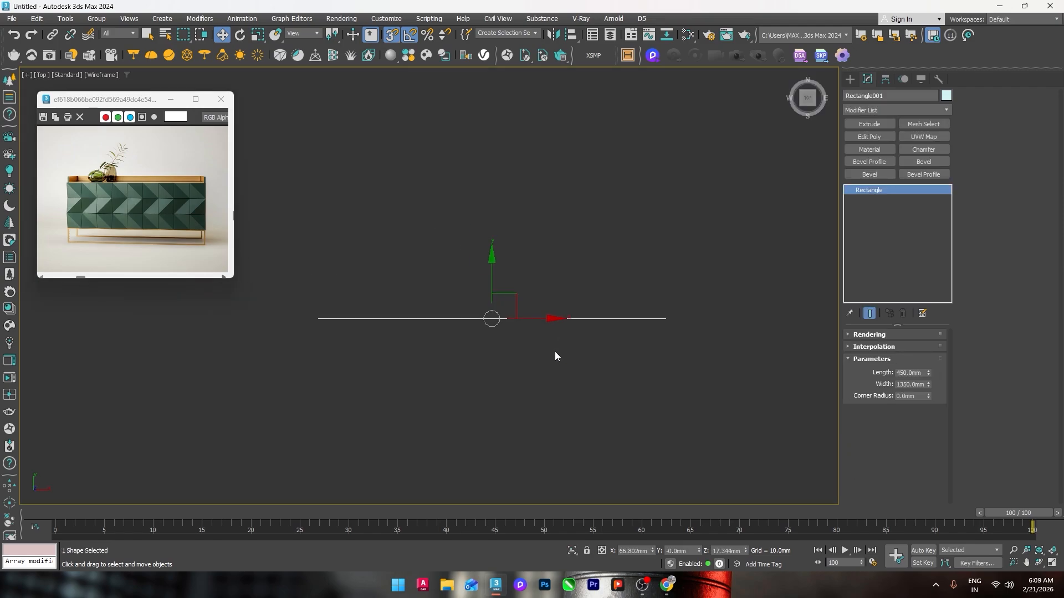
right_click(667, 296)
mouse_move(733, 417)
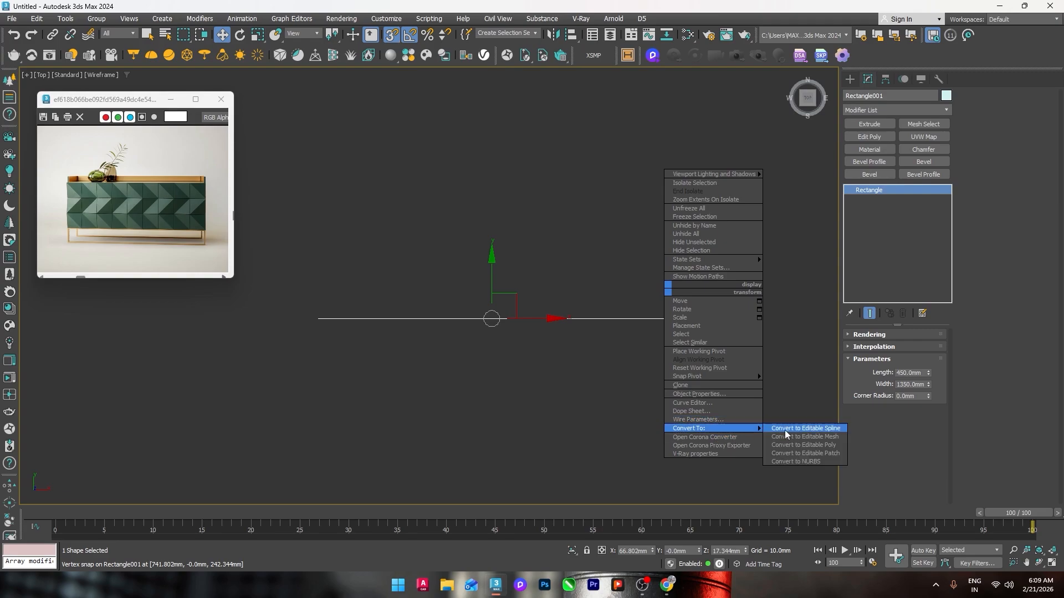
click(784, 432)
Change all vertices of the large rectangle's spline to Corner type.
click(850, 190)
click(869, 199)
key(ctrl+a)
right_click(591, 248)
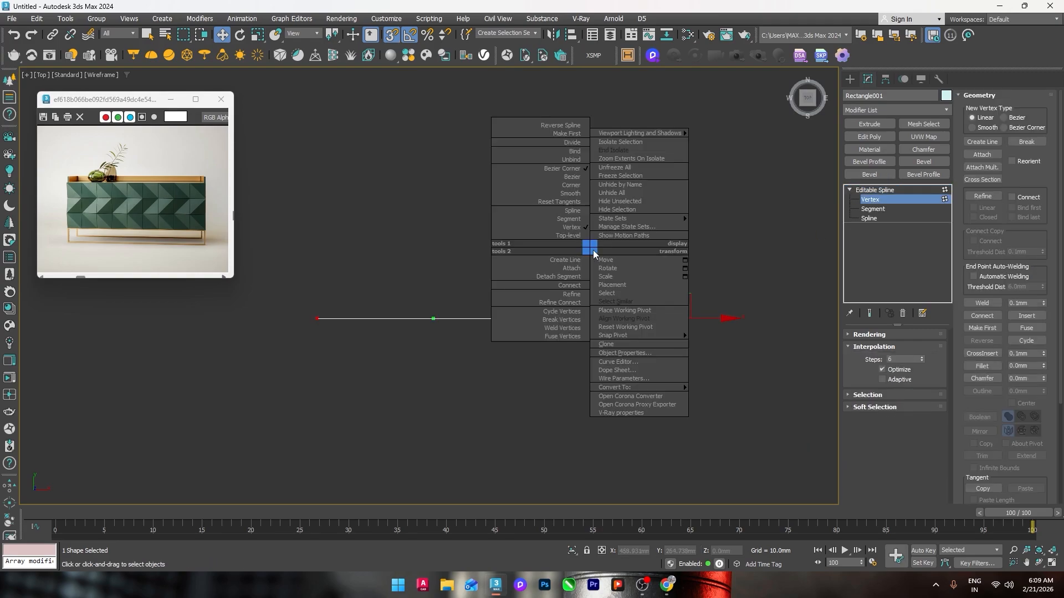
click(576, 189)
click(874, 190)
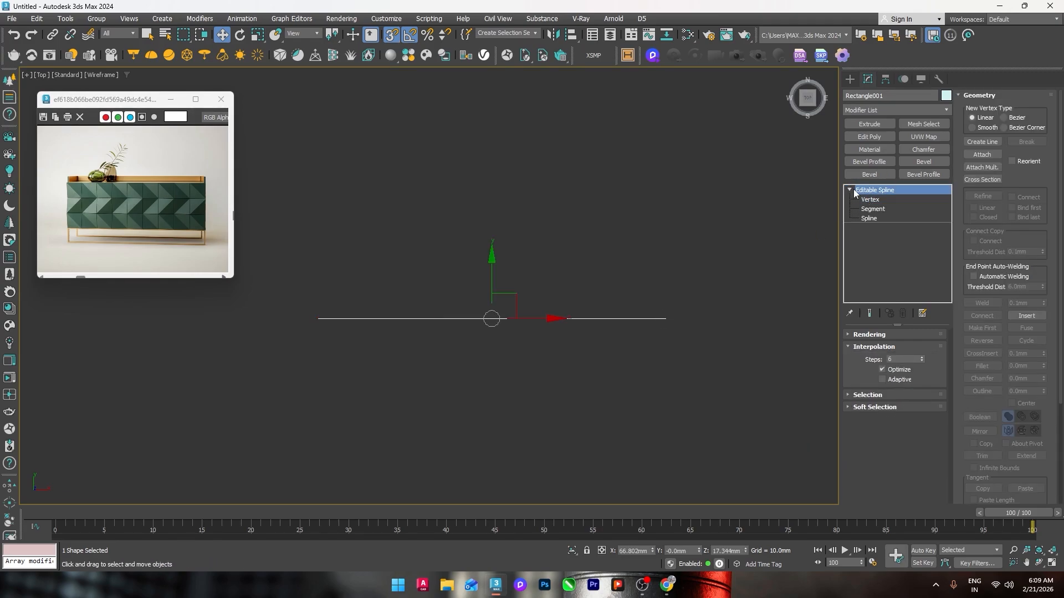
click(849, 190)
Extrude the large rectangle by 400 mm.
click(869, 124)
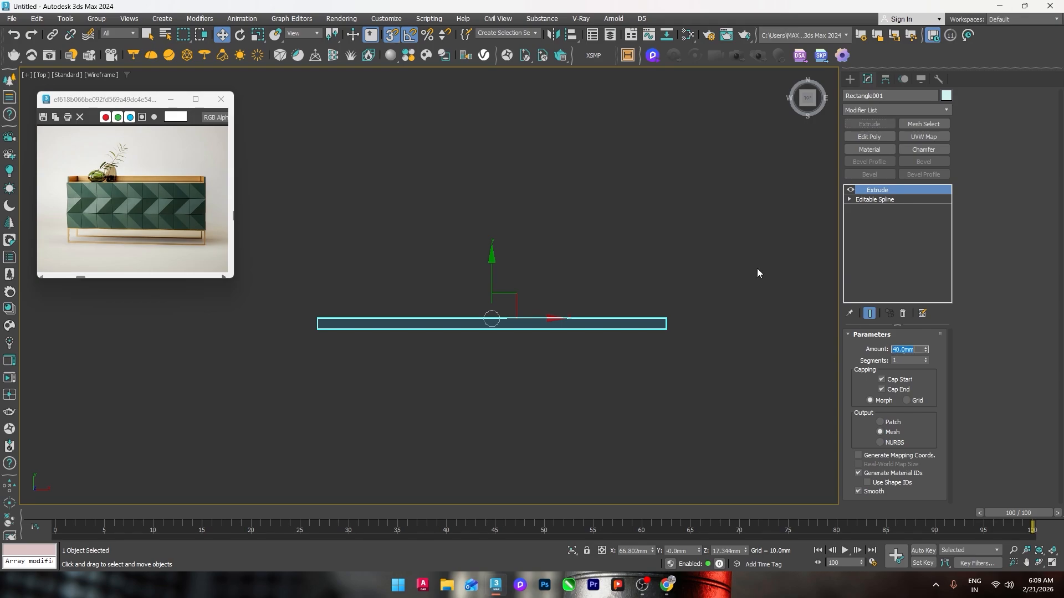
text(400)
key(Return)
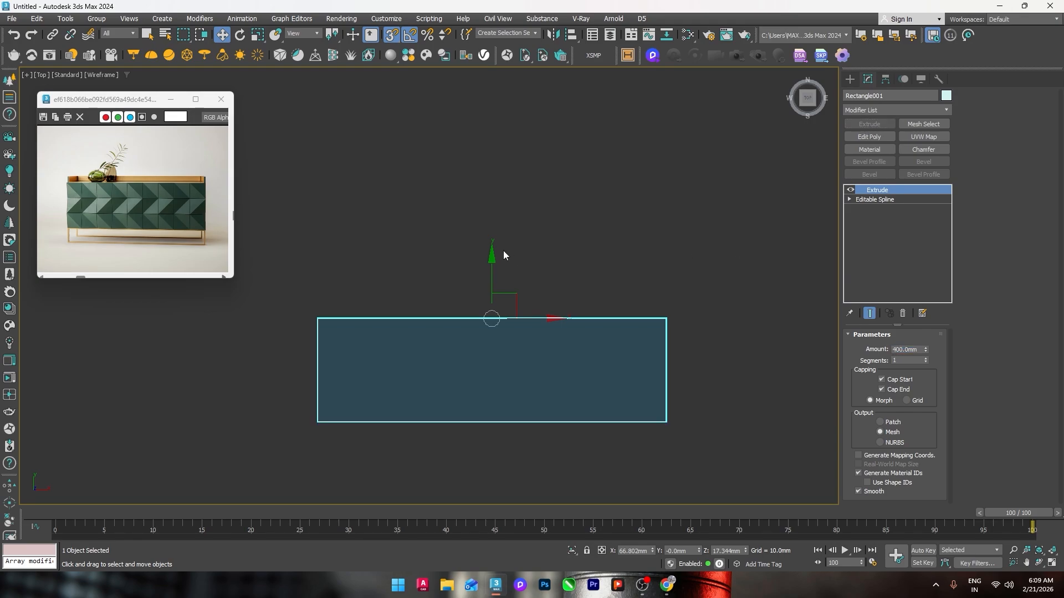
Move the extruded box backward along Y to about 535 mm in the top view.
click(503, 255)
scroll(503, 256, down, 3)
drag(335, 259, 736, 395)
drag(500, 288, 504, 220)
click(783, 188)
Draw a flat reference rectangle in the top view, overlapping one end of the box.
click(849, 80)
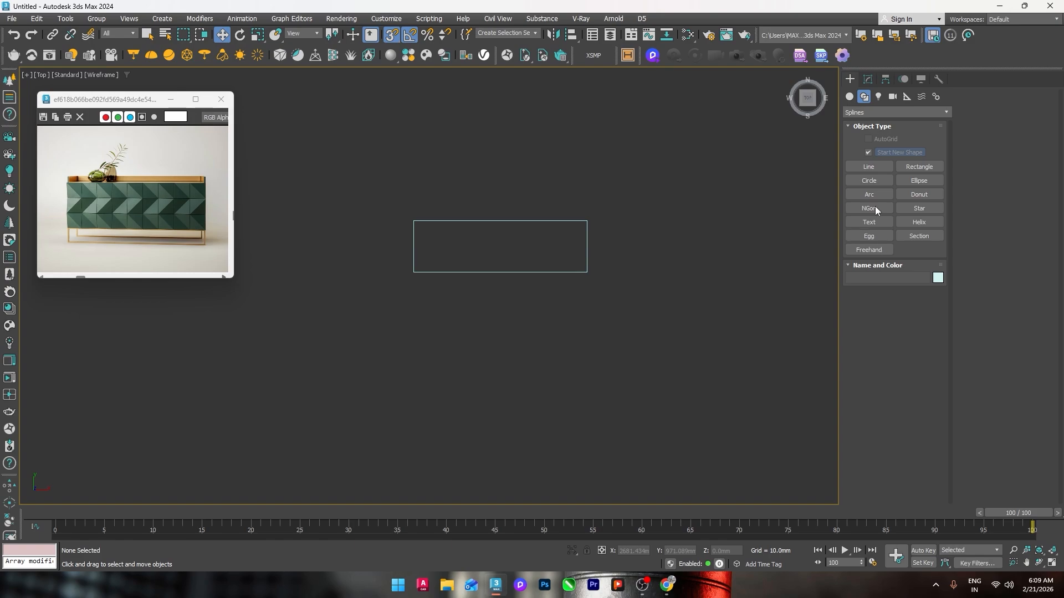
click(919, 167)
drag(542, 159, 685, 296)
right_click(685, 295)
Align the box to the flat reference rectangle in Z only, matching the box's minimum to the rectangle's maximum.
click(591, 272)
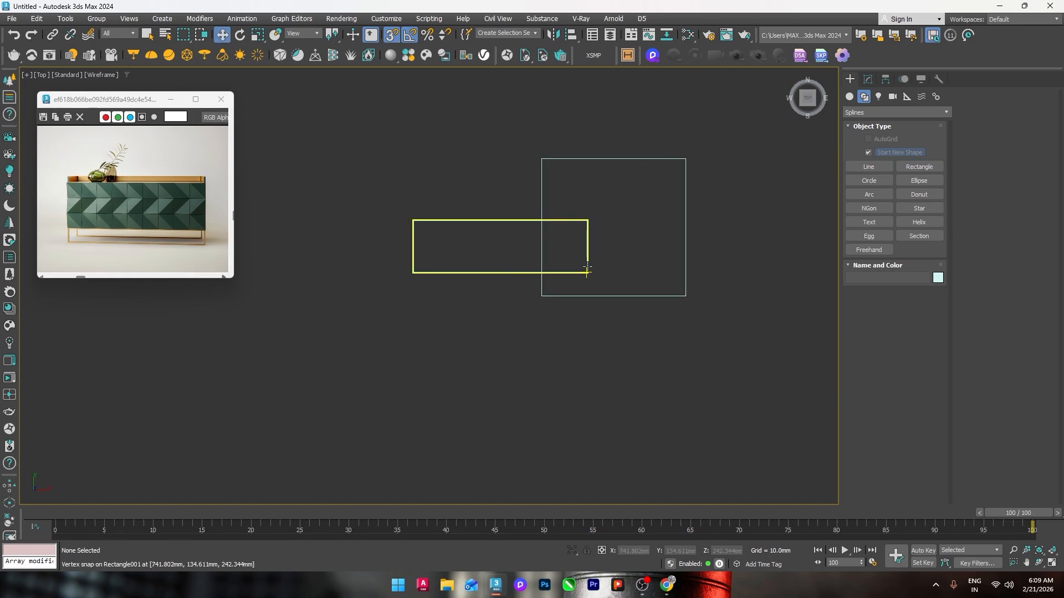
click(588, 269)
key(p)
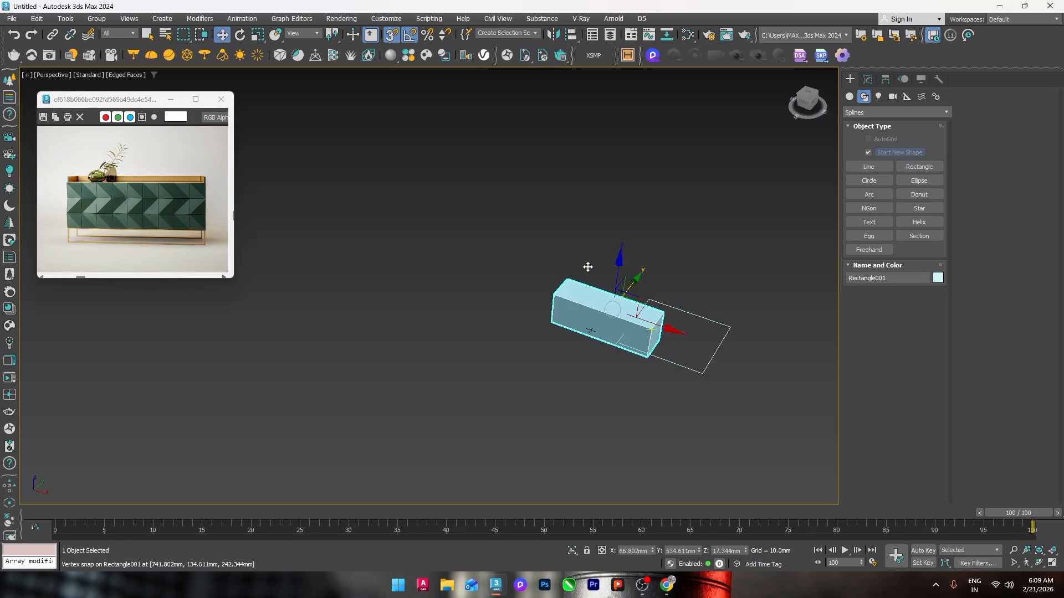
scroll(585, 272, up, 5)
scroll(580, 303, down, 3)
key(F3)
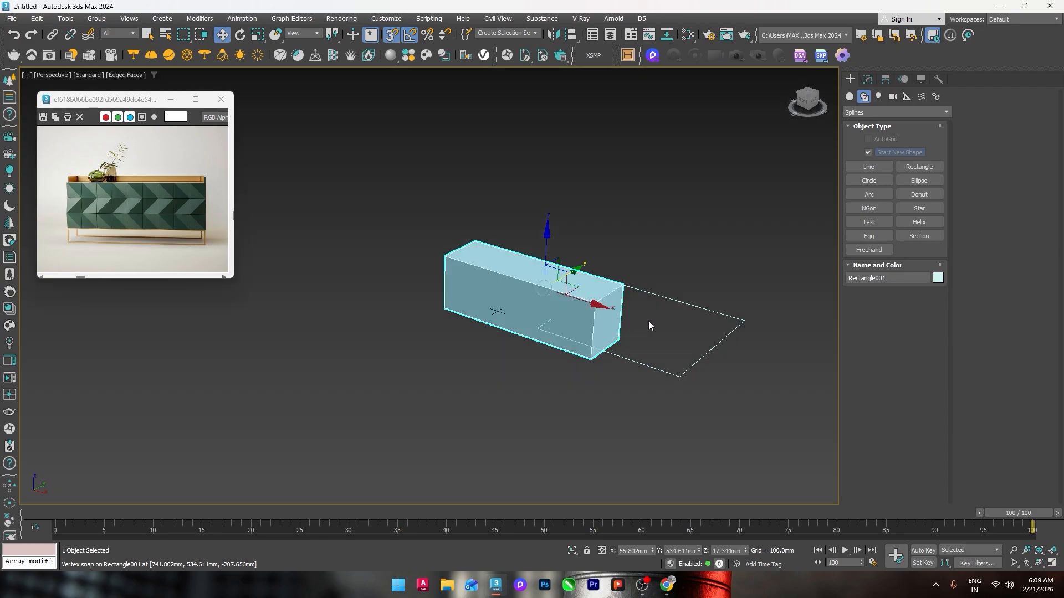
scroll(648, 321, up, 2)
key(alt+a)
click(636, 394)
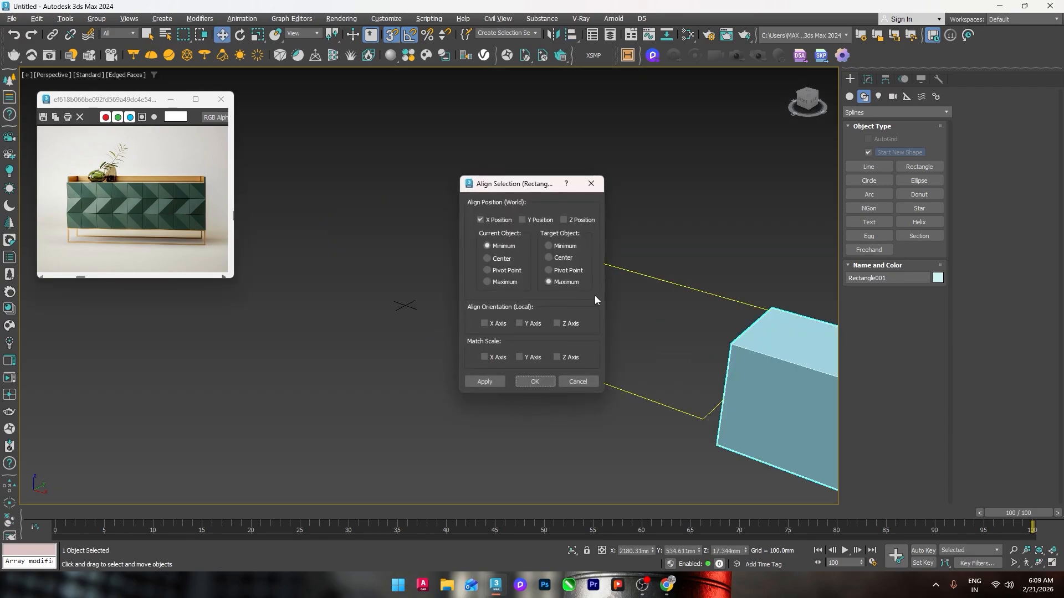
click(563, 220)
click(481, 220)
click(535, 381)
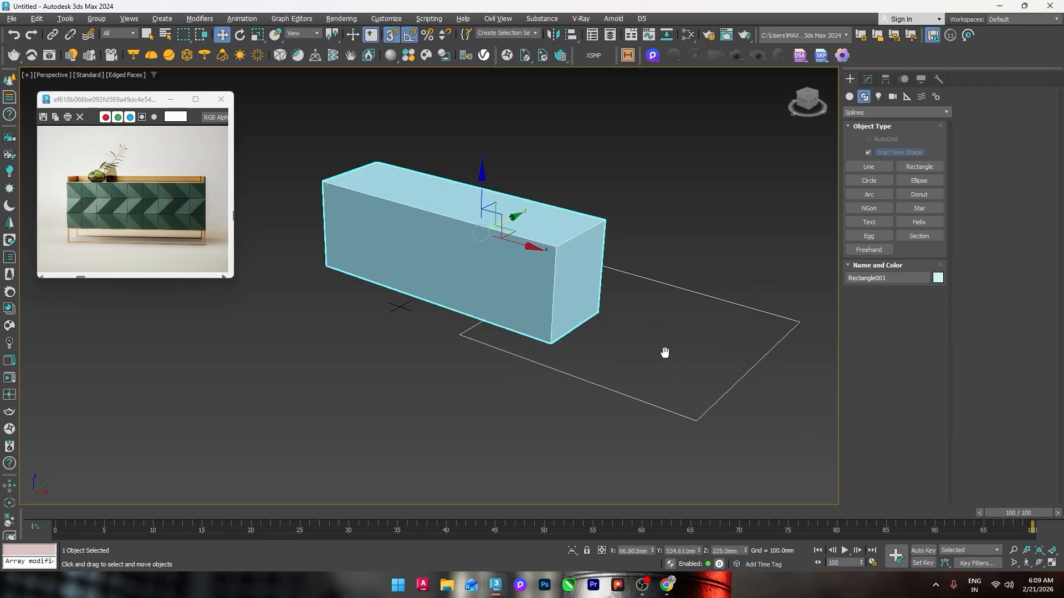
Raise the box 150 mm along Z and delete the flat reference rectangle.
key(F12)
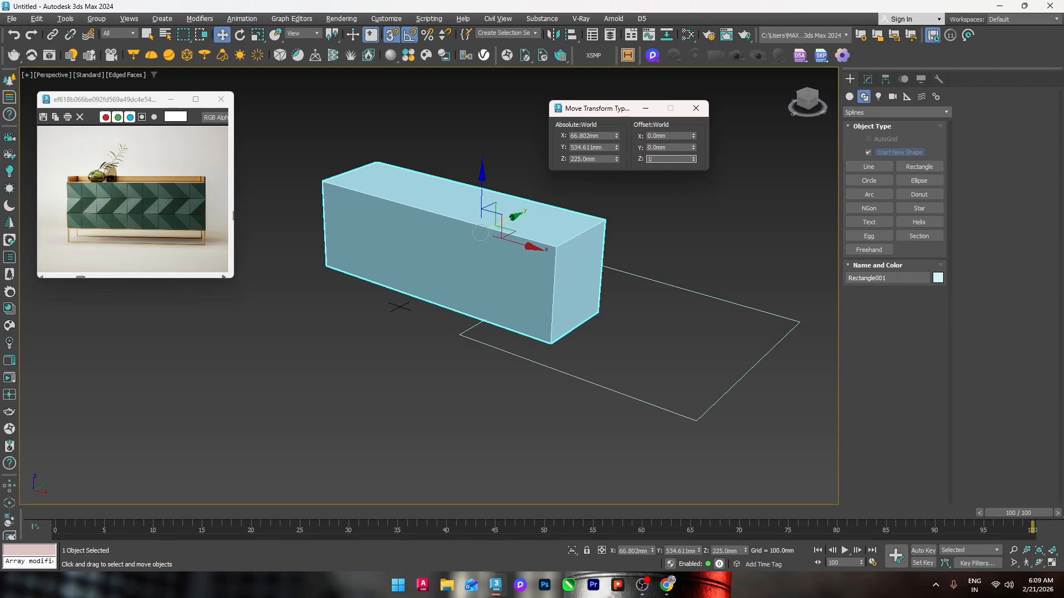
key(Return)
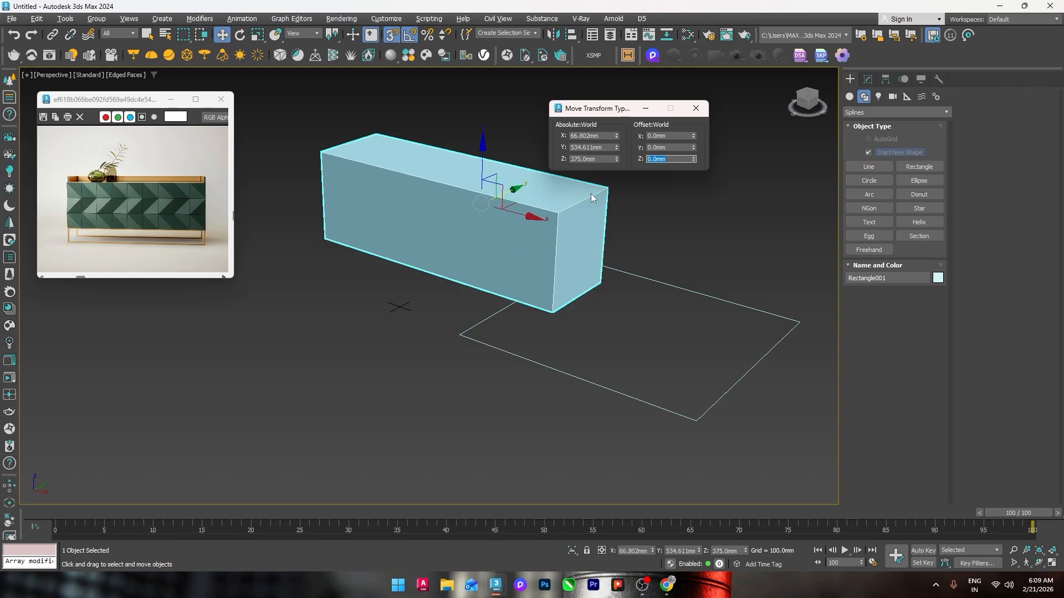
click(643, 242)
click(660, 283)
key(Delete)
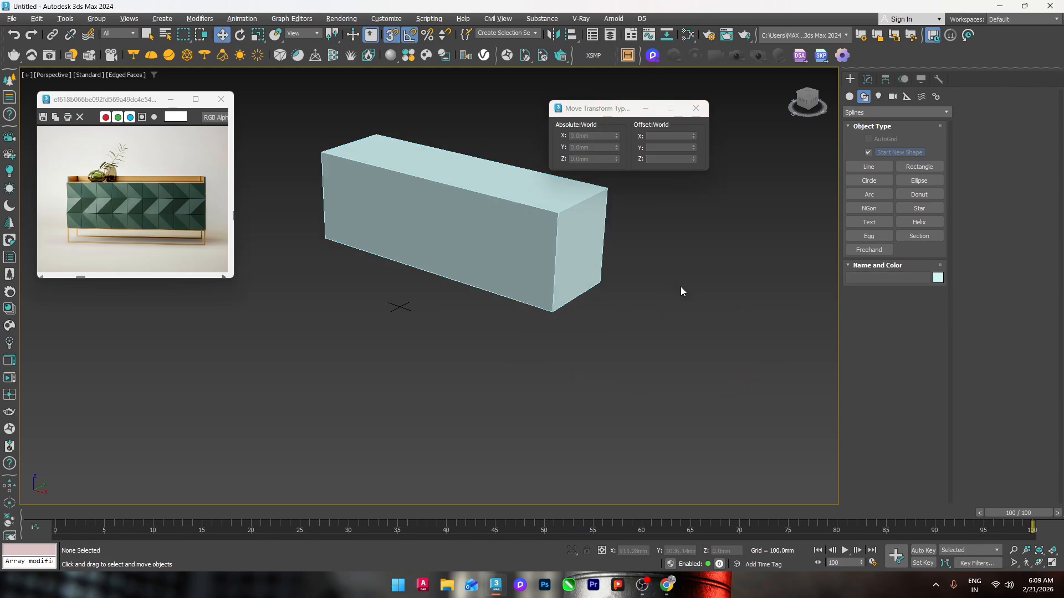
Draw a small rectangle about 79 mm wide near the box's upper-left corner in the front view.
key(f)
key(z)
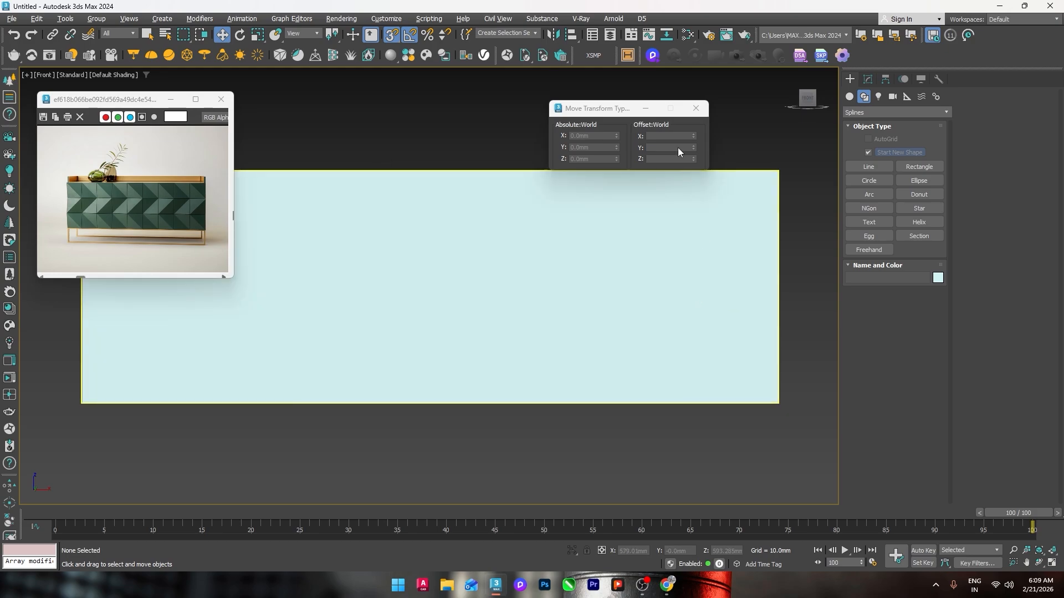
scroll(637, 159, down, 2)
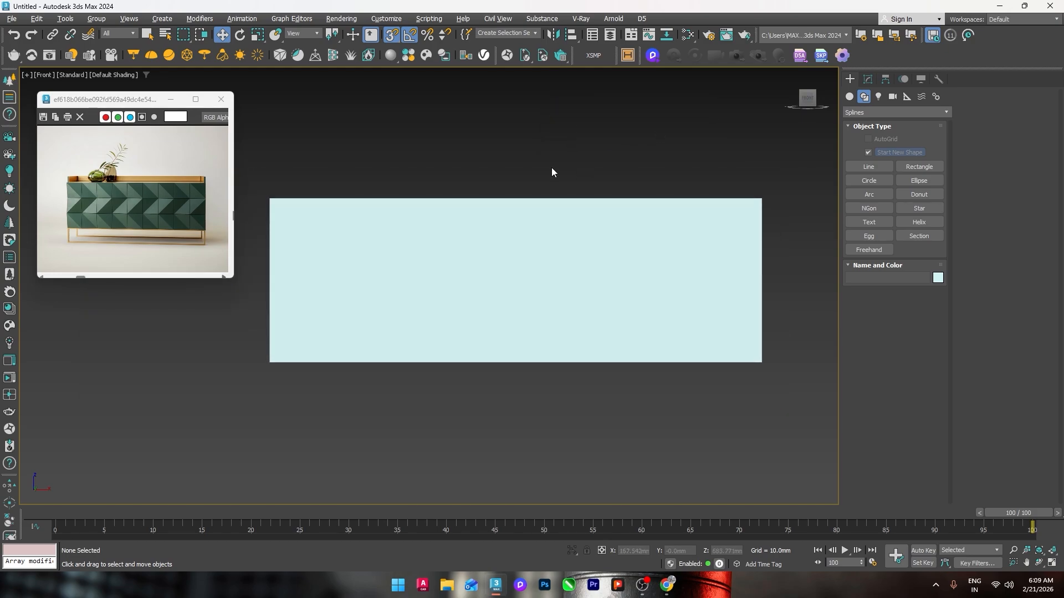
middle_drag(554, 171, 559, 187)
key(F3)
click(920, 165)
middle_drag(354, 291, 396, 289)
drag(374, 250, 404, 275)
right_click(404, 276)
Set the small rectangle's length and width to 150 mm each.
click(867, 79)
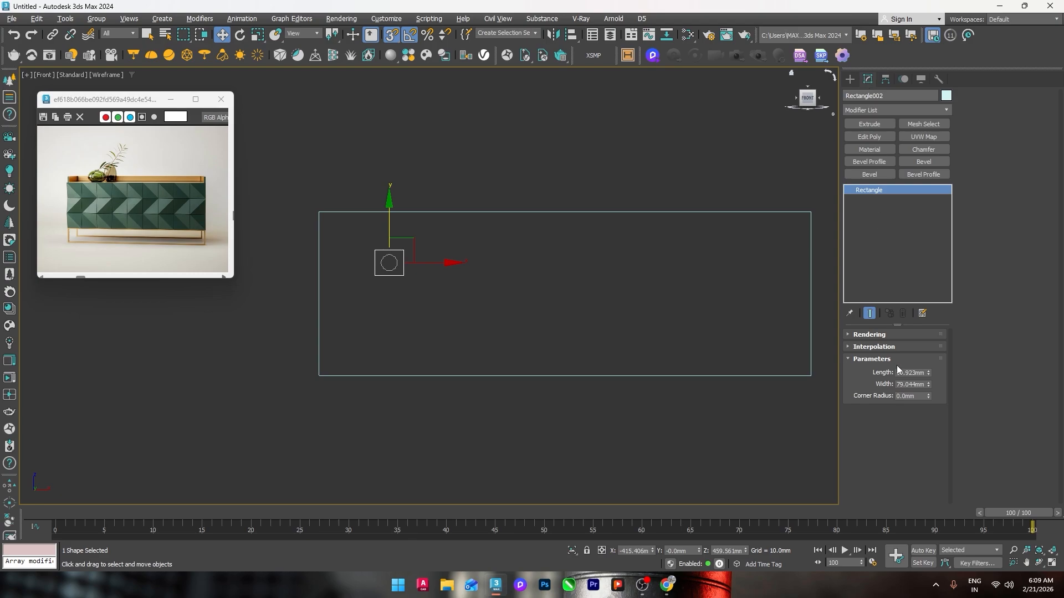
key(Tab)
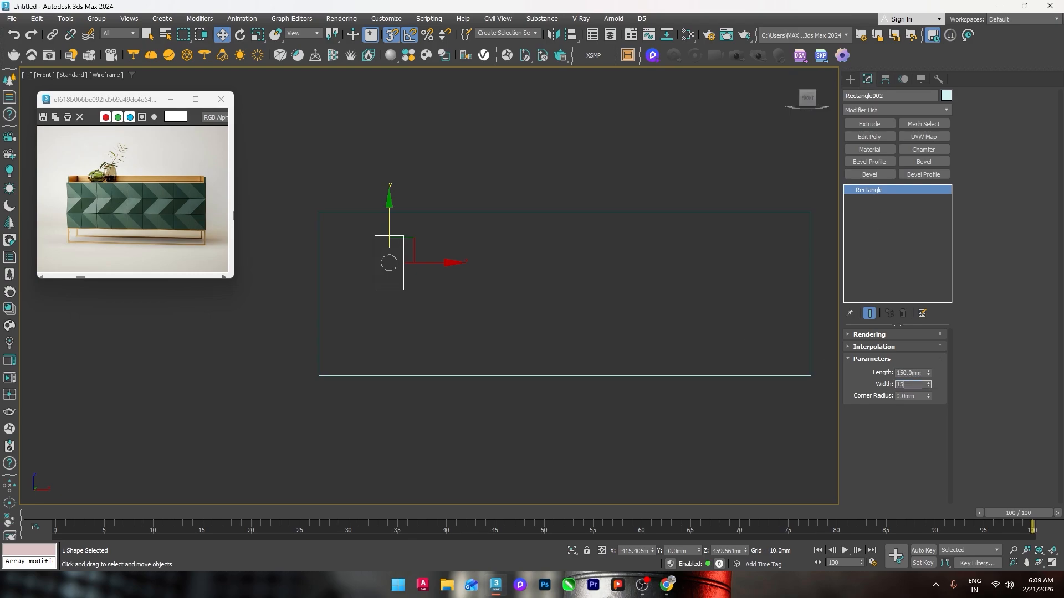
text(150)
key(Return)
Convert the 150 mm square to an editable spline and change its vertices to Corner type.
right_click(457, 321)
mouse_move(549, 455)
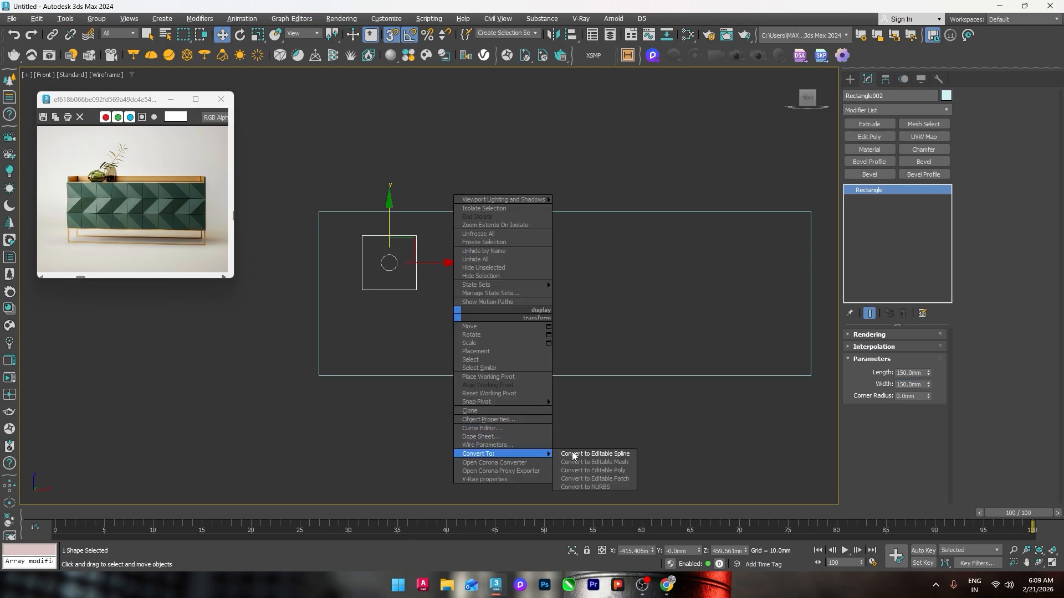
click(593, 454)
key(1)
click(417, 236)
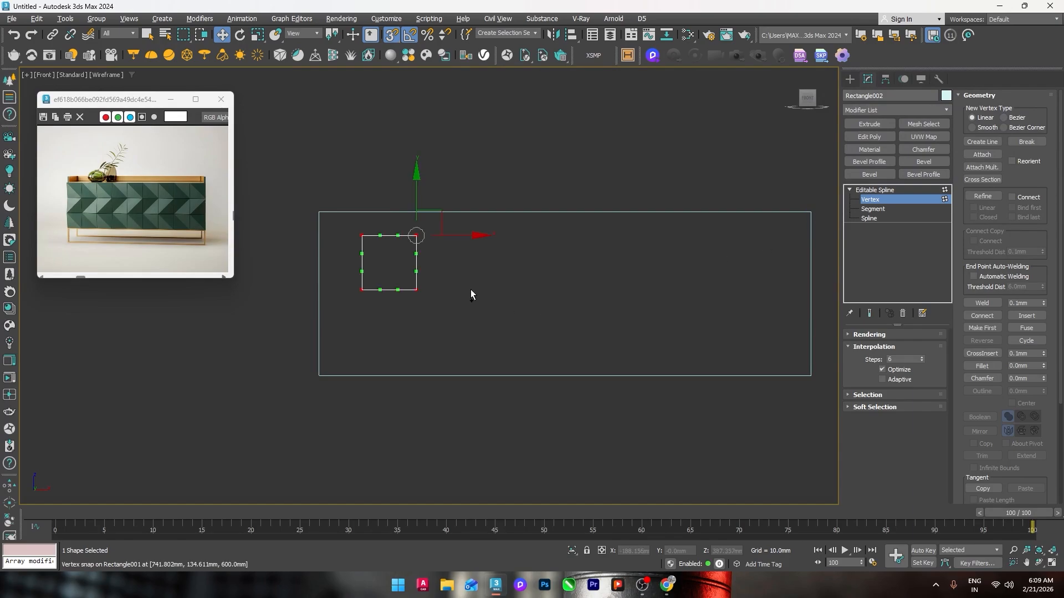
right_click(462, 284)
click(436, 223)
click(870, 200)
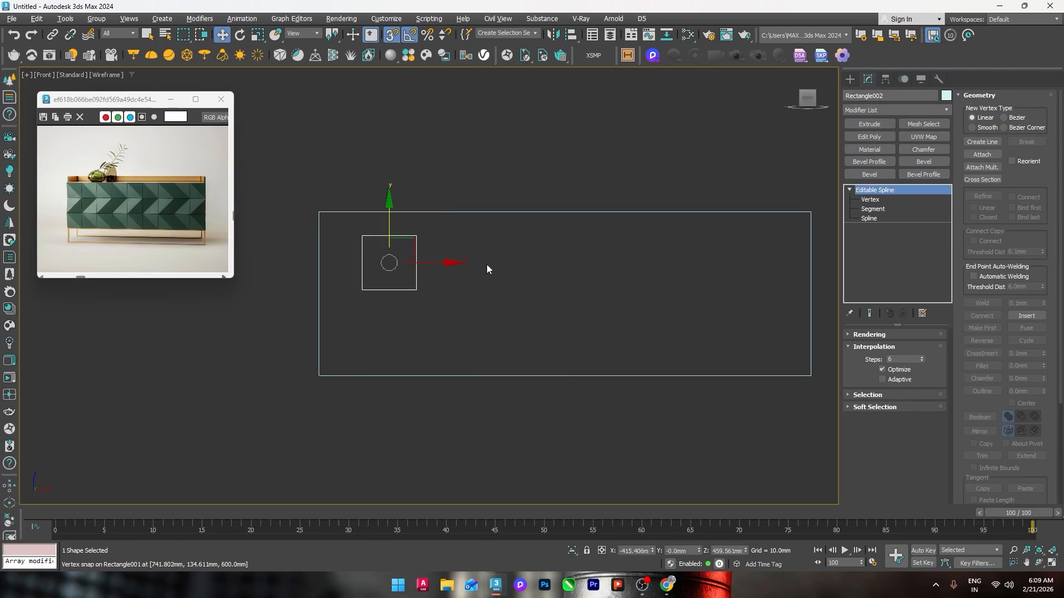
Extrude the square by 15 mm and snap it into the upper-left corner of the box's front face.
middle_drag(435, 263, 595, 292)
click(867, 124)
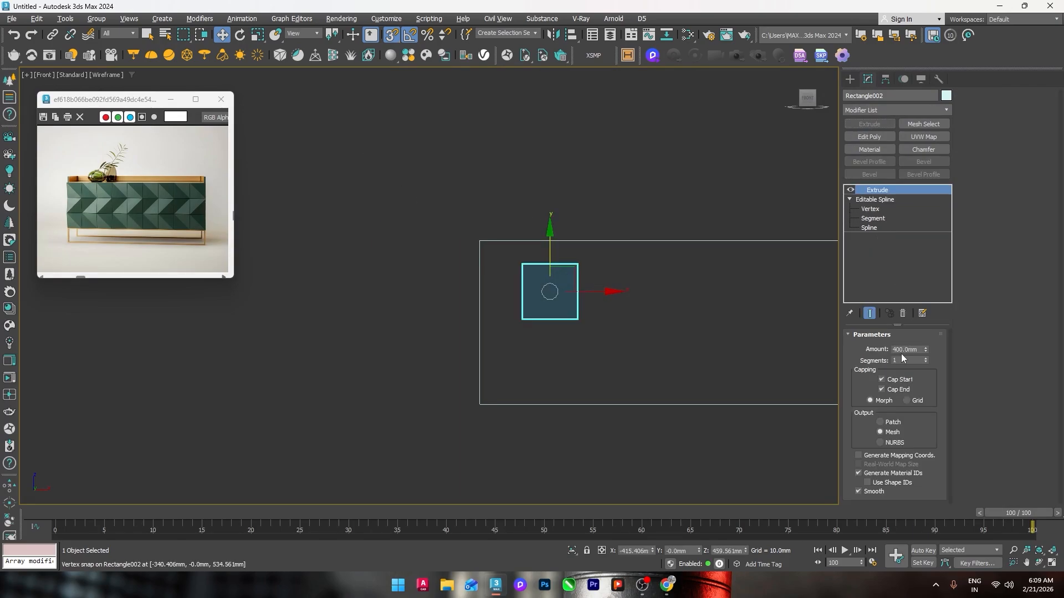
text(15)
key(Return)
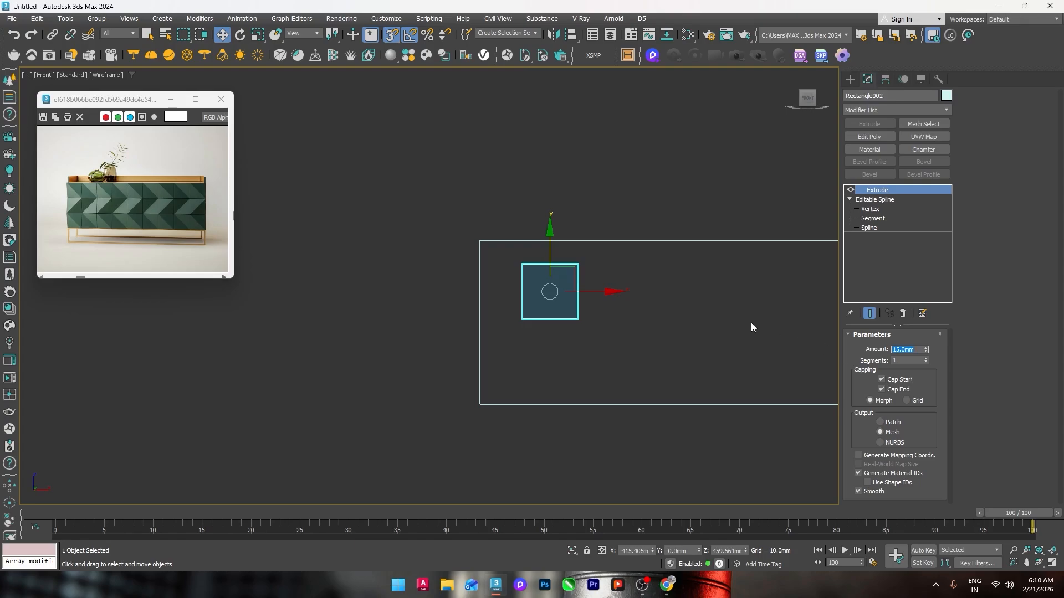
scroll(602, 301, up, 2)
drag(492, 250, 436, 215)
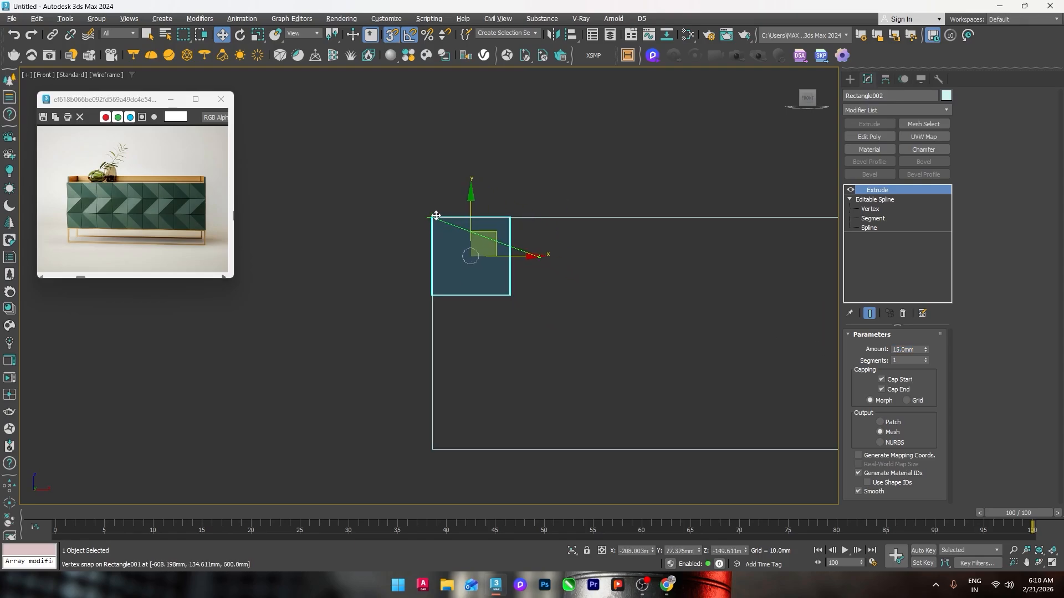
Clone the square panel as an instance, make it unique, and snap it against the first panel's right side.
mouse_move(468, 254)
shift+mouse_down()
mouse_move(550, 290)
mouse_move(558, 322)
shift+mouse_up()
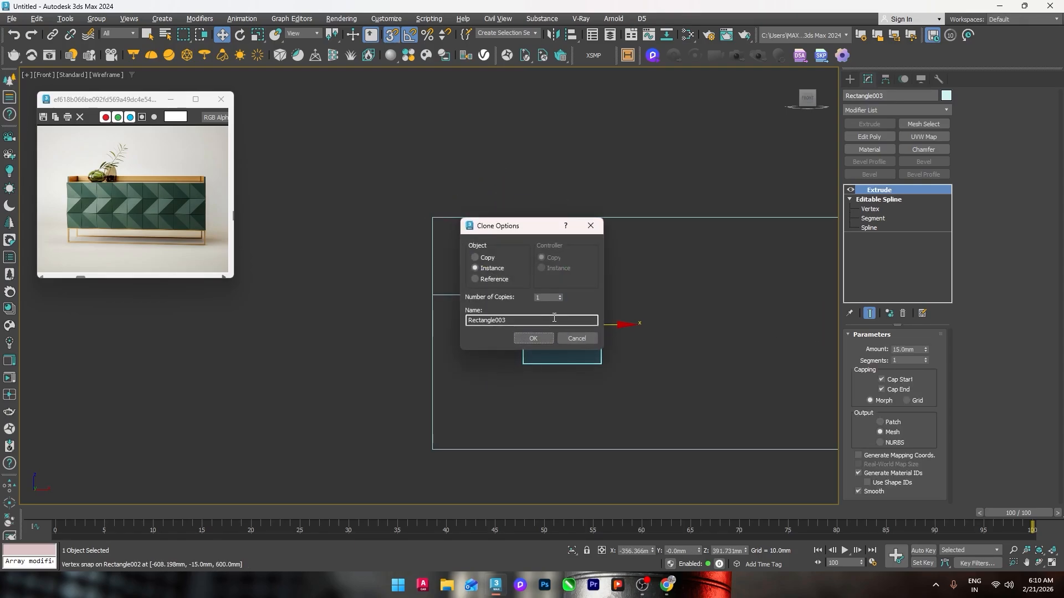
click(533, 338)
click(889, 313)
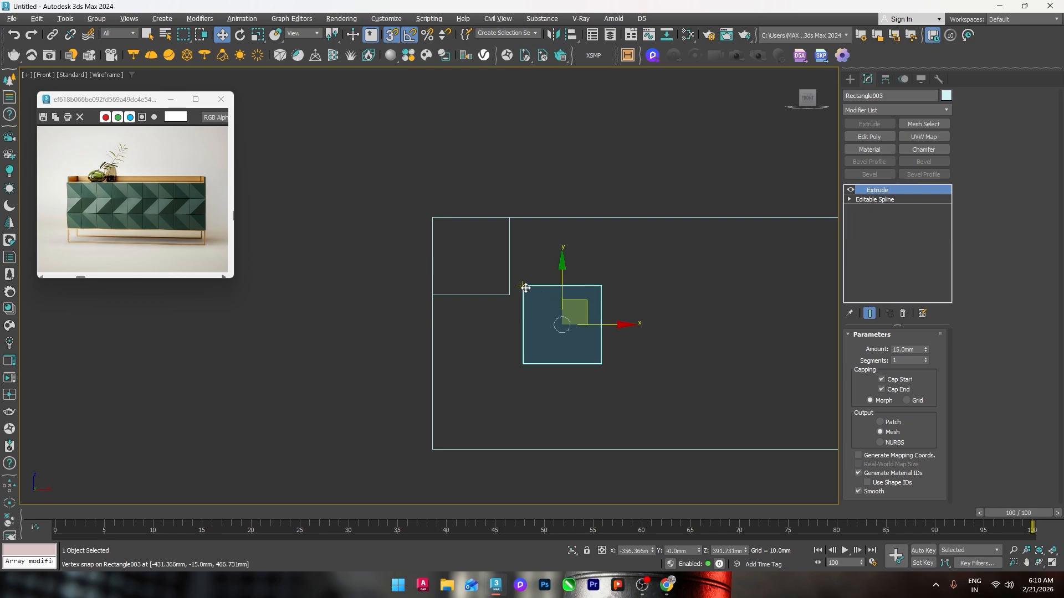
drag(523, 286, 509, 217)
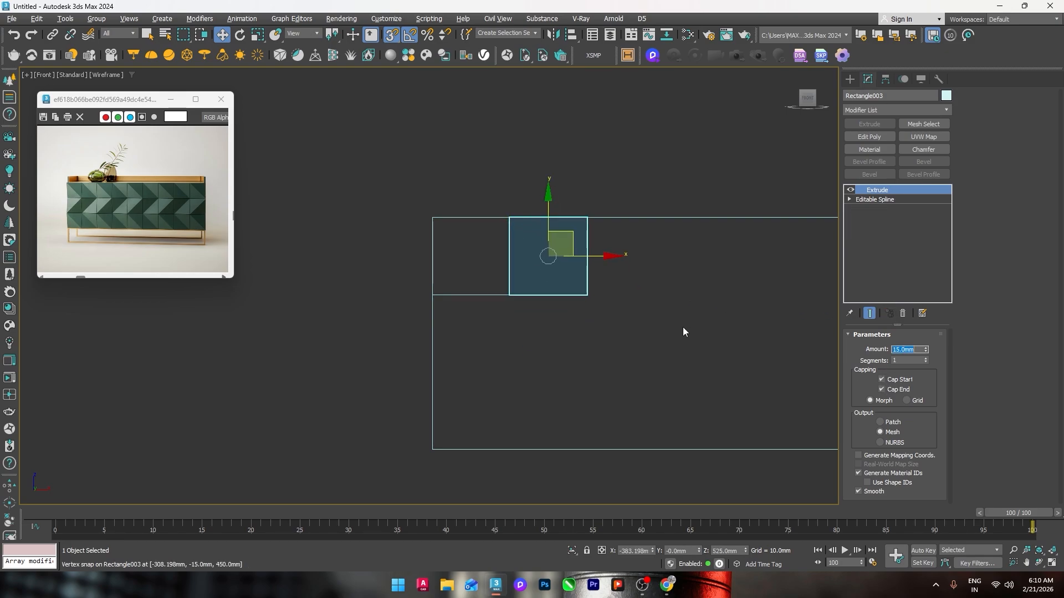
Add an Edit Poly modifier to the first square panel and enter its Vertex level.
click(487, 341)
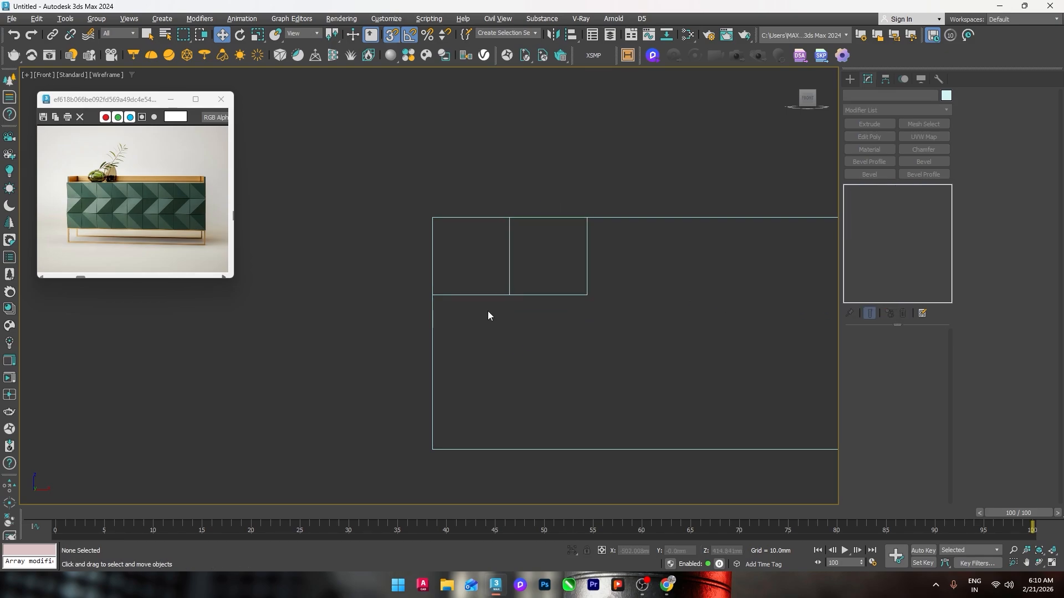
click(489, 292)
scroll(465, 269, up, 2)
scroll(466, 269, up, 2)
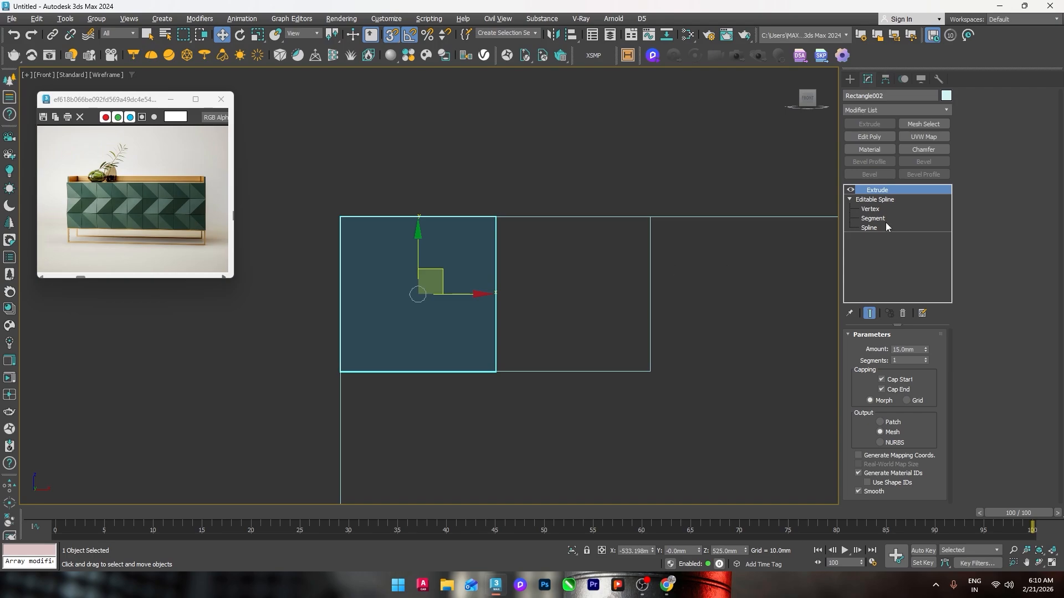
click(851, 198)
click(861, 138)
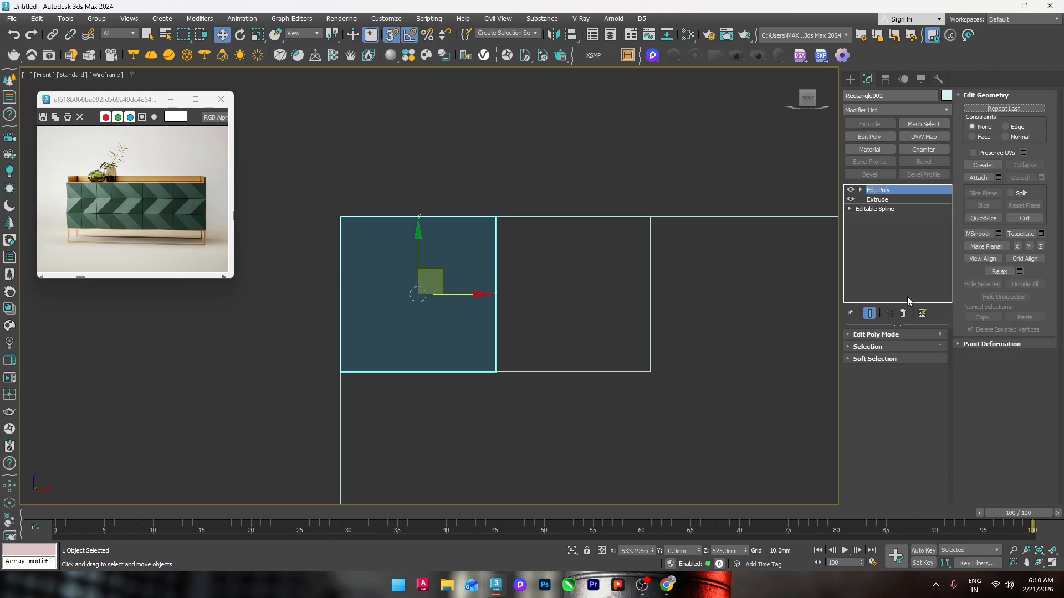
click(860, 190)
click(873, 199)
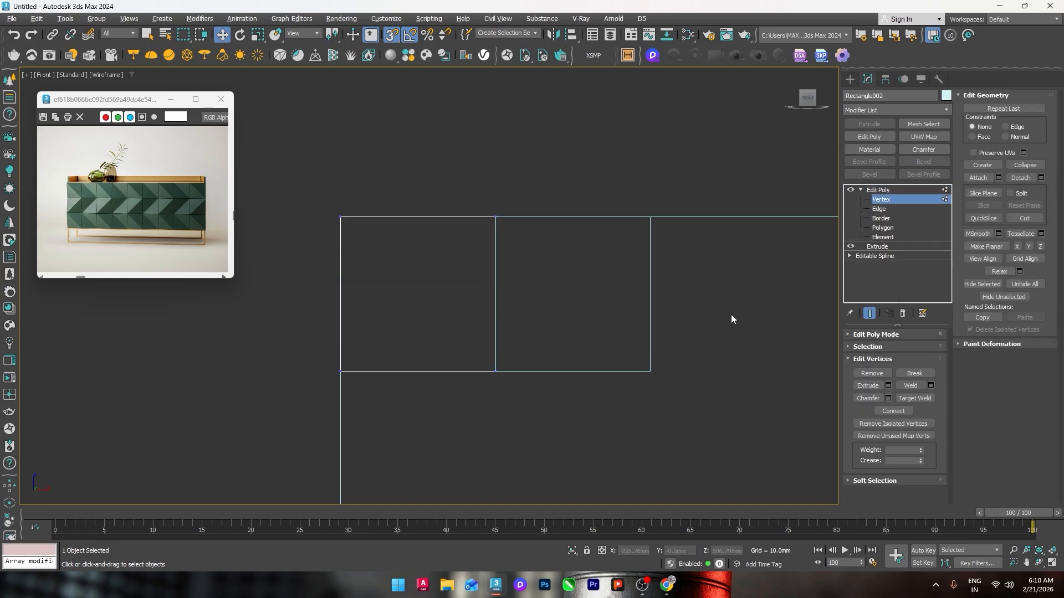
Cut a diagonal edge across the first square panel from its upper-left corner to its lower-right corner.
click(1025, 218)
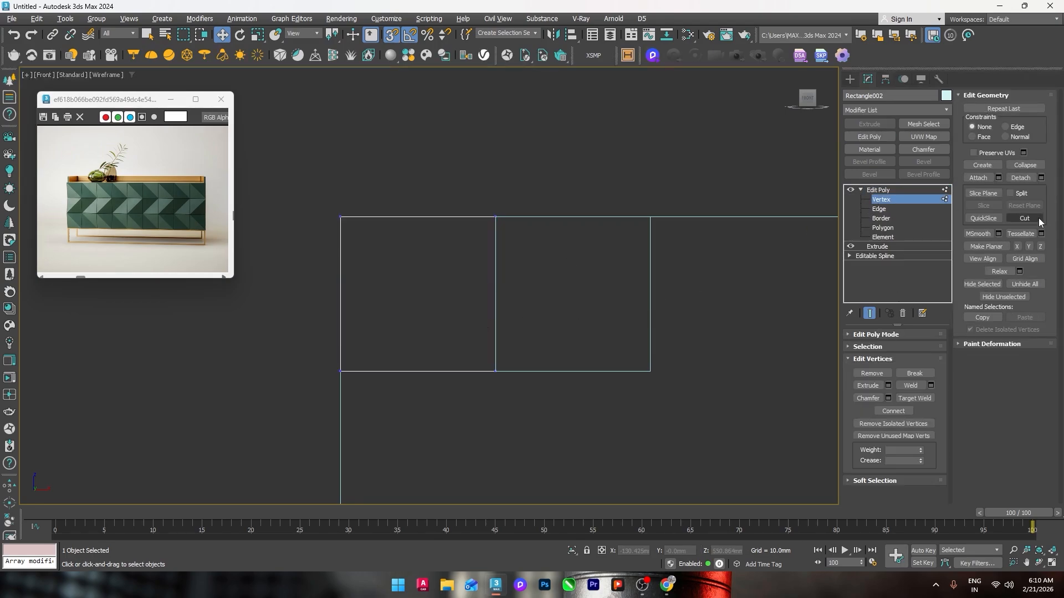
click(496, 371)
click(885, 201)
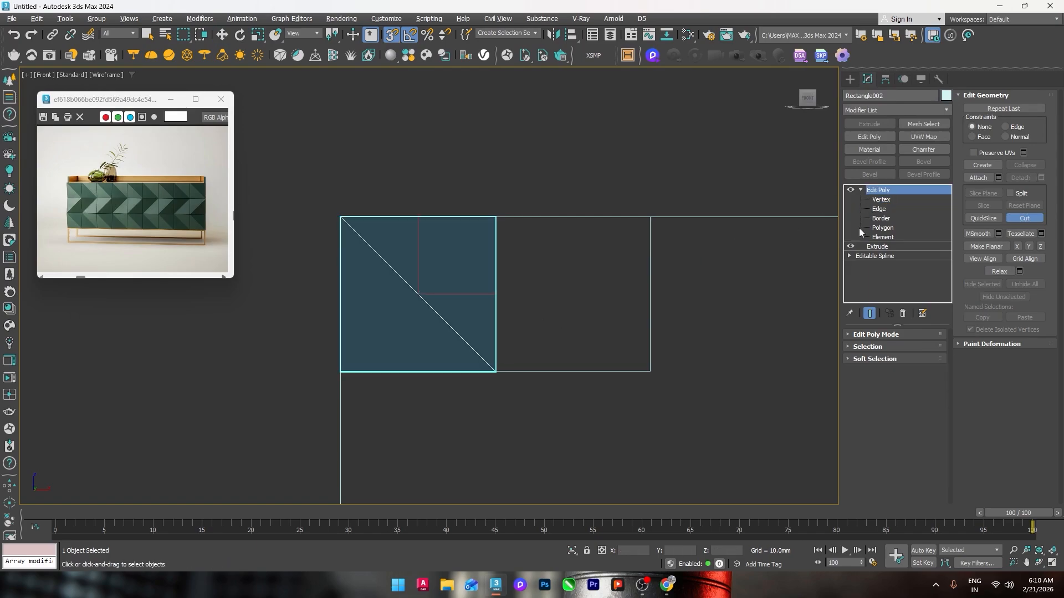
key(w)
click(861, 190)
Add an Edit Poly modifier to the second square panel and cut a diagonal from its upper-left to lower-right corner.
click(650, 299)
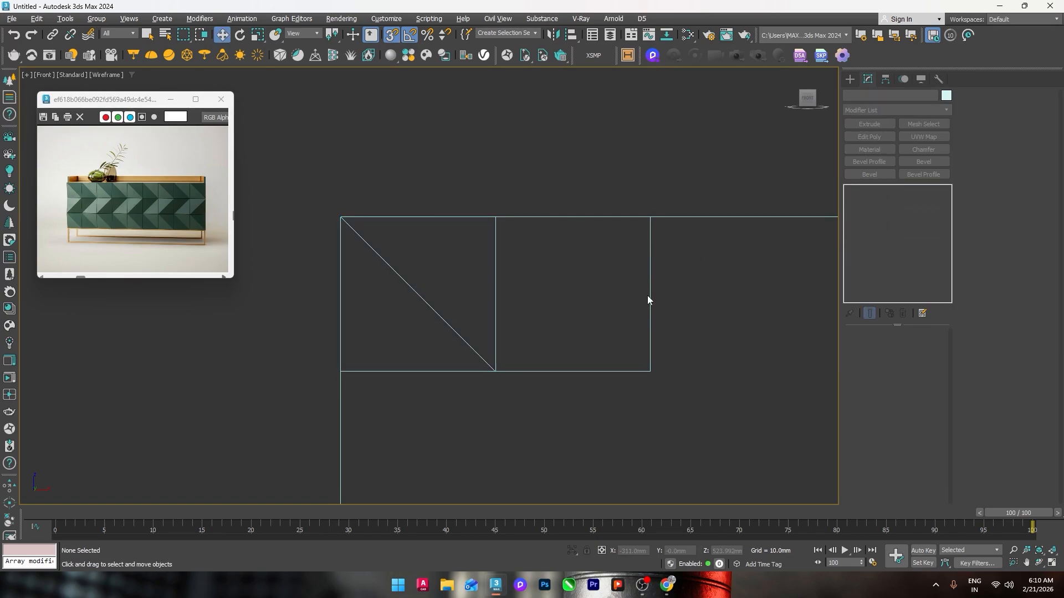
click(852, 189)
click(852, 189)
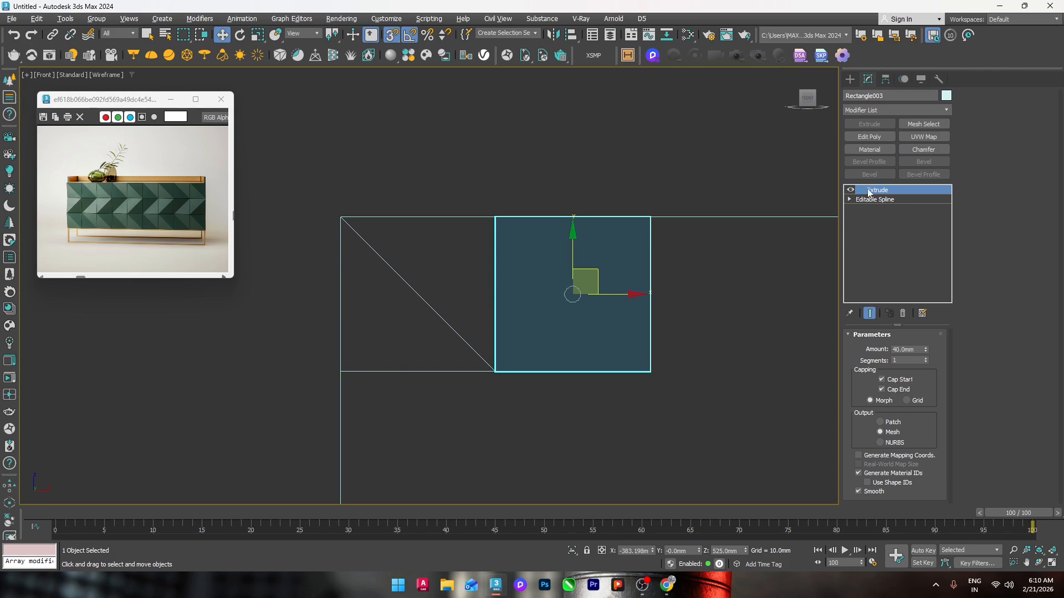
click(869, 136)
click(861, 189)
click(881, 200)
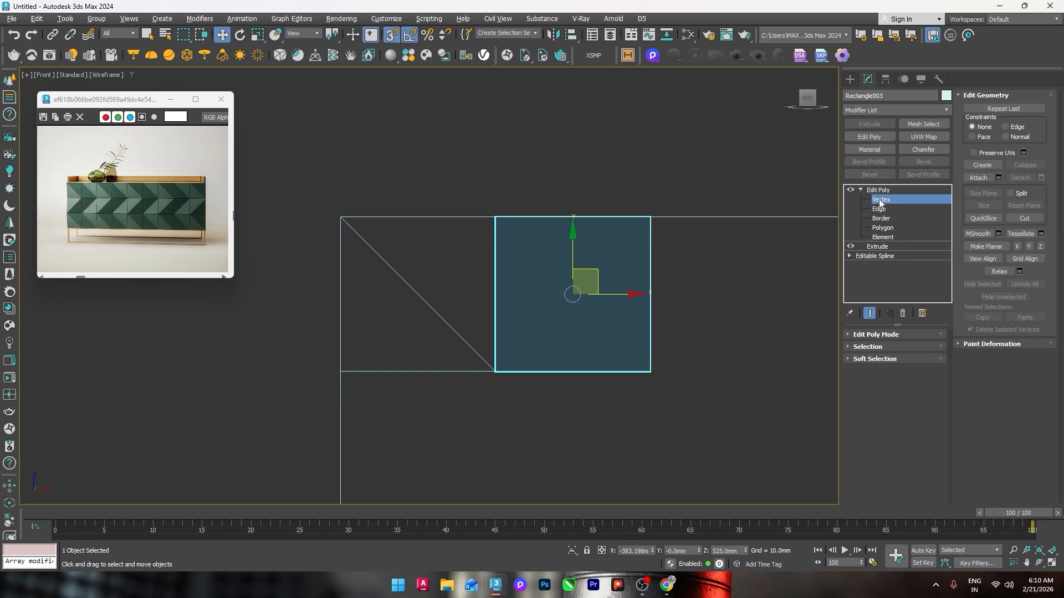
click(1024, 218)
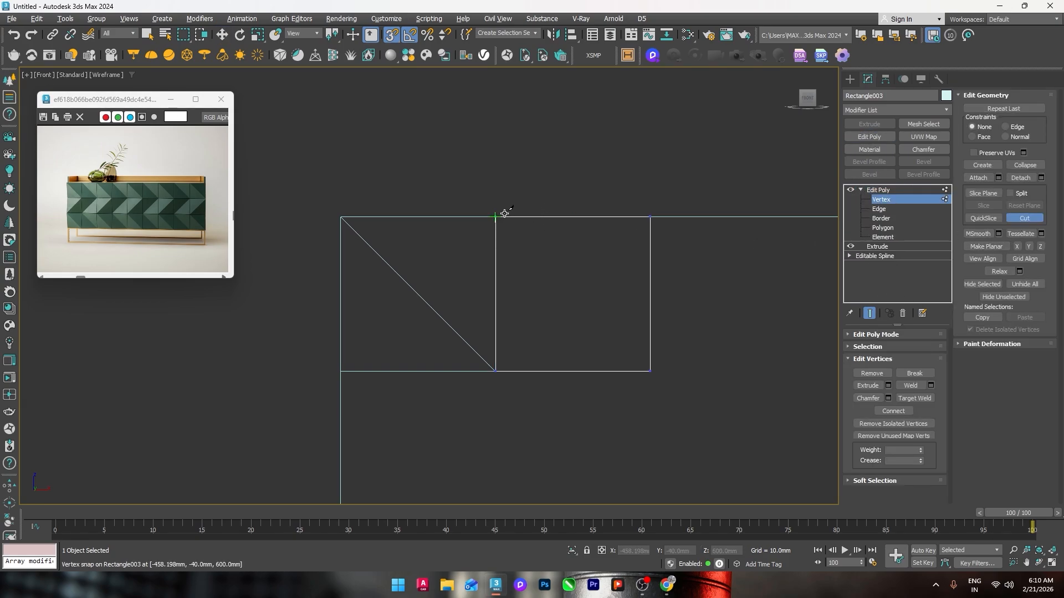
click(649, 370)
click(864, 190)
click(859, 190)
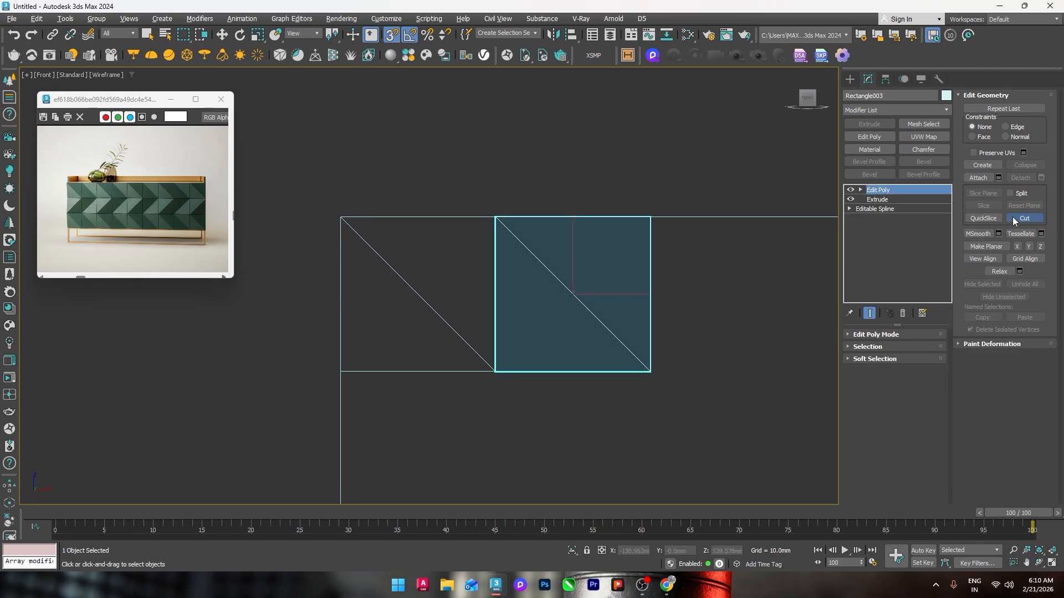
Align both panels to the box in shaded Perspective on Y position only, matching their Maximum to the box's Minimum.
click(656, 298)
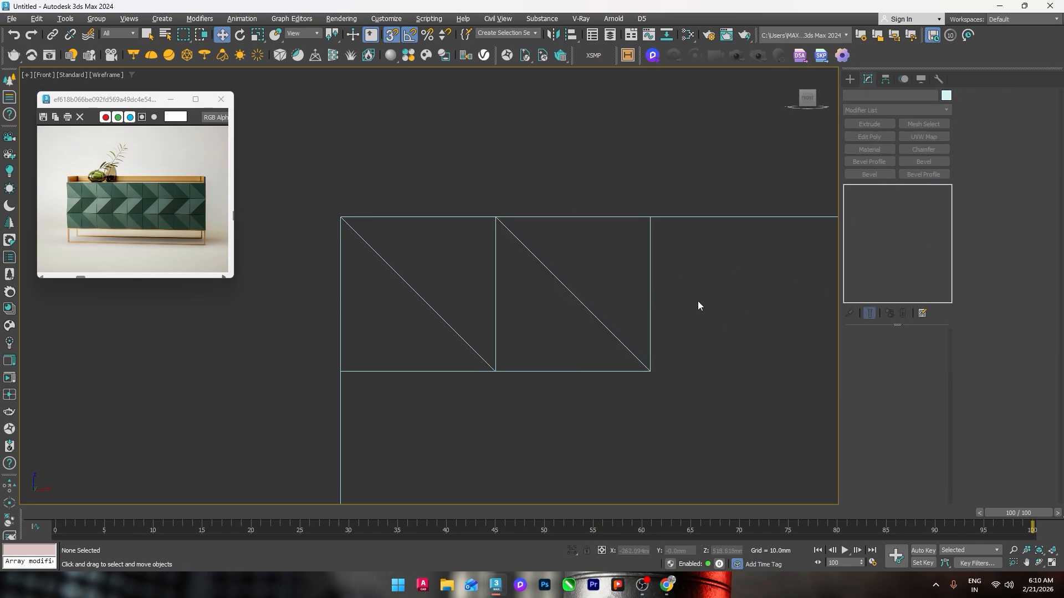
key(p)
key(F3)
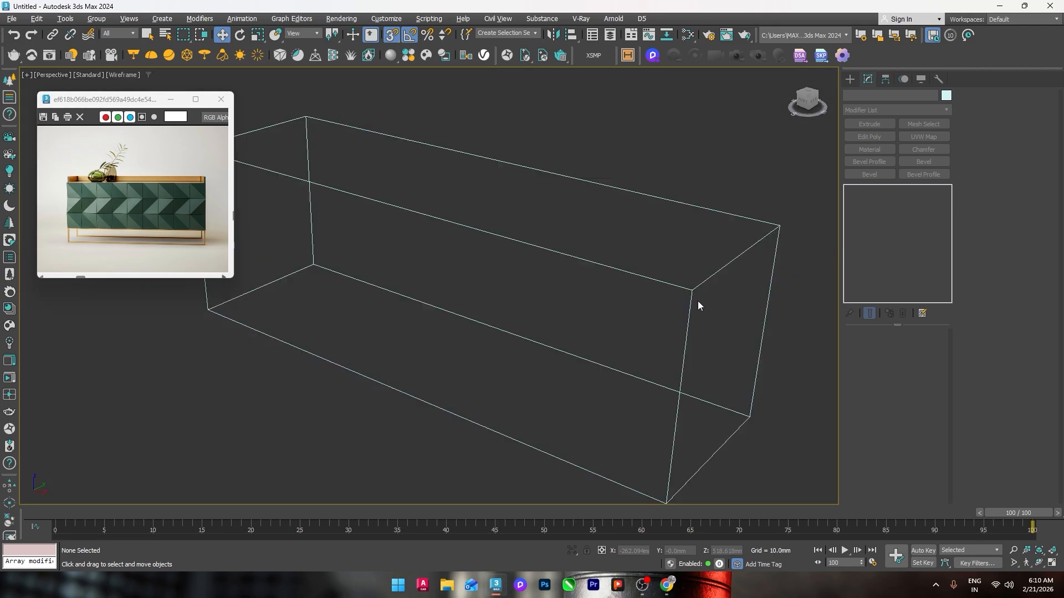
key(F3)
scroll(482, 246, up, 4)
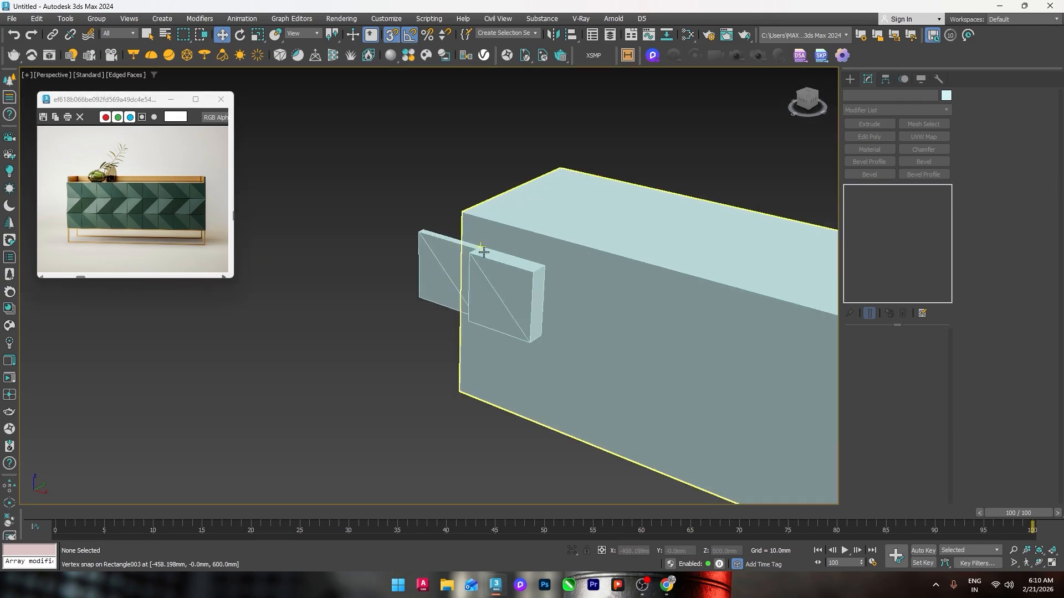
click(453, 258)
ctrl+click(500, 273)
scroll(527, 234, up, 2)
key(alt+a)
click(527, 234)
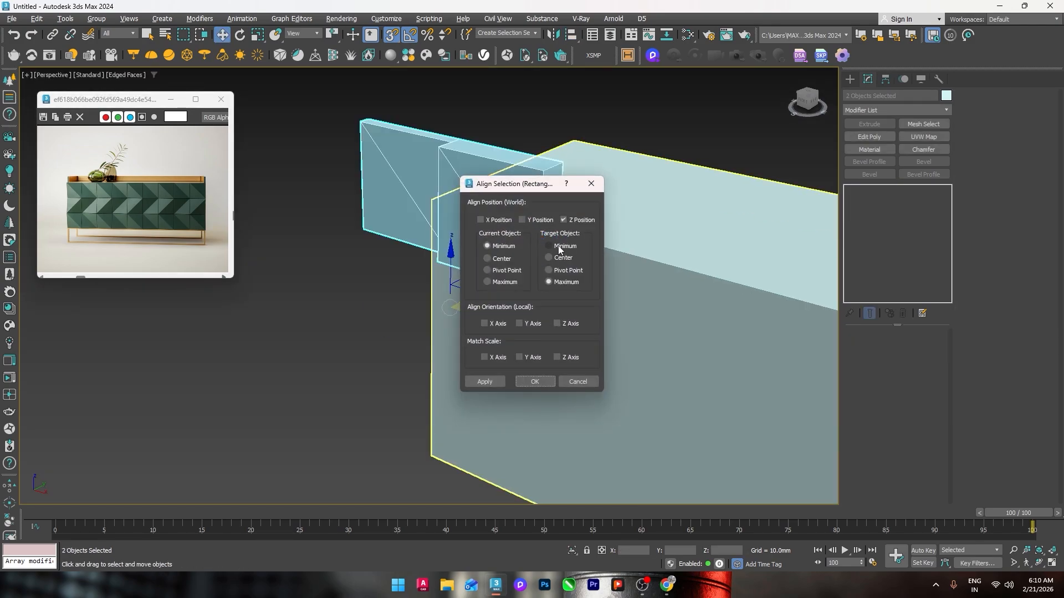
click(558, 245)
click(498, 282)
click(568, 220)
click(536, 219)
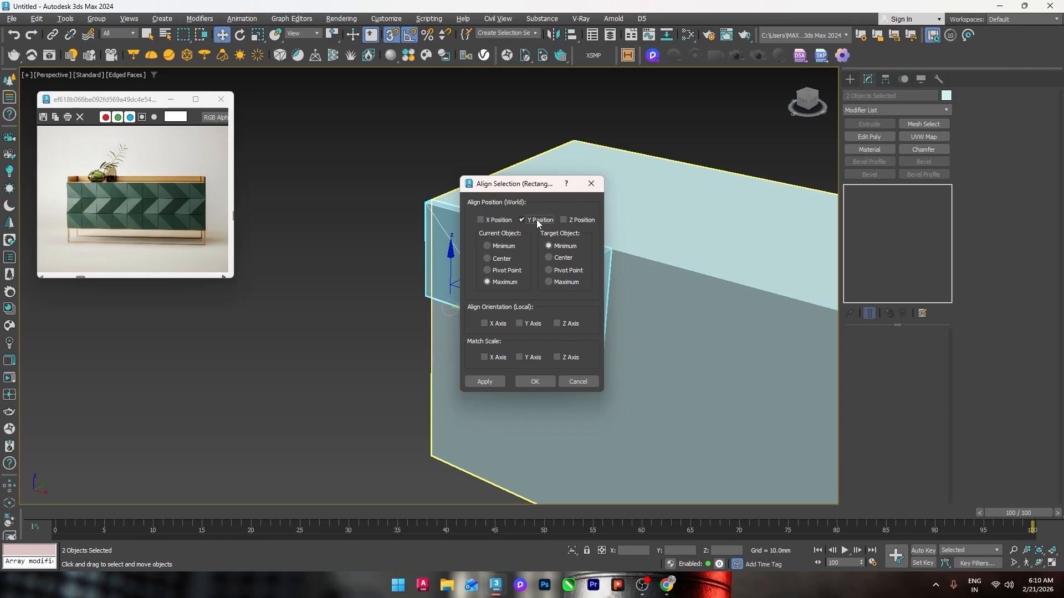
click(534, 381)
key(ctrl+d)
Move the diagonal edge of the second panel by a Y offset of 25 mm.
scroll(541, 272, up, 2)
click(544, 270)
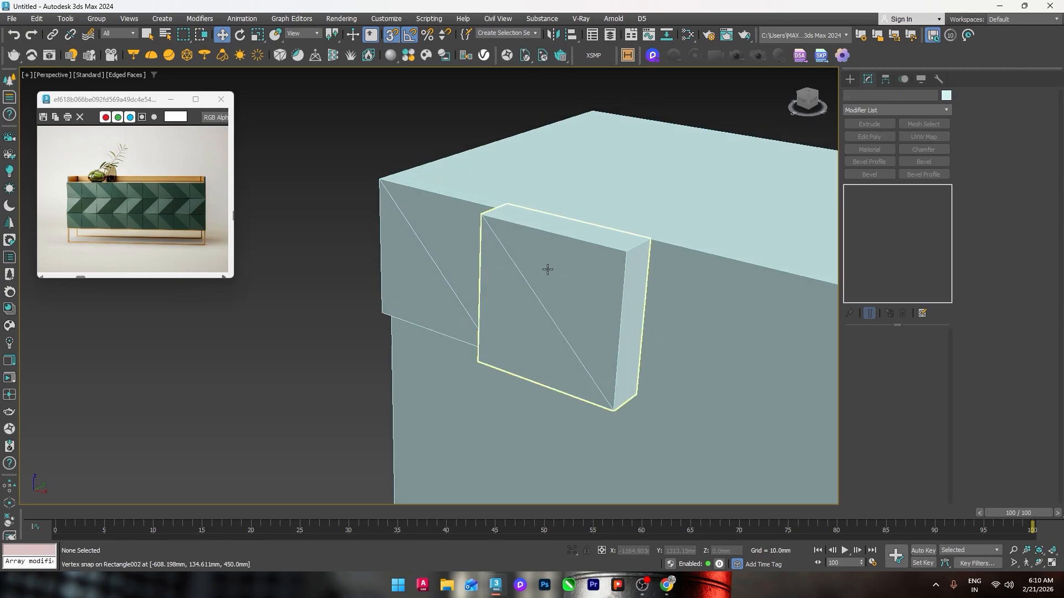
click(861, 189)
click(879, 208)
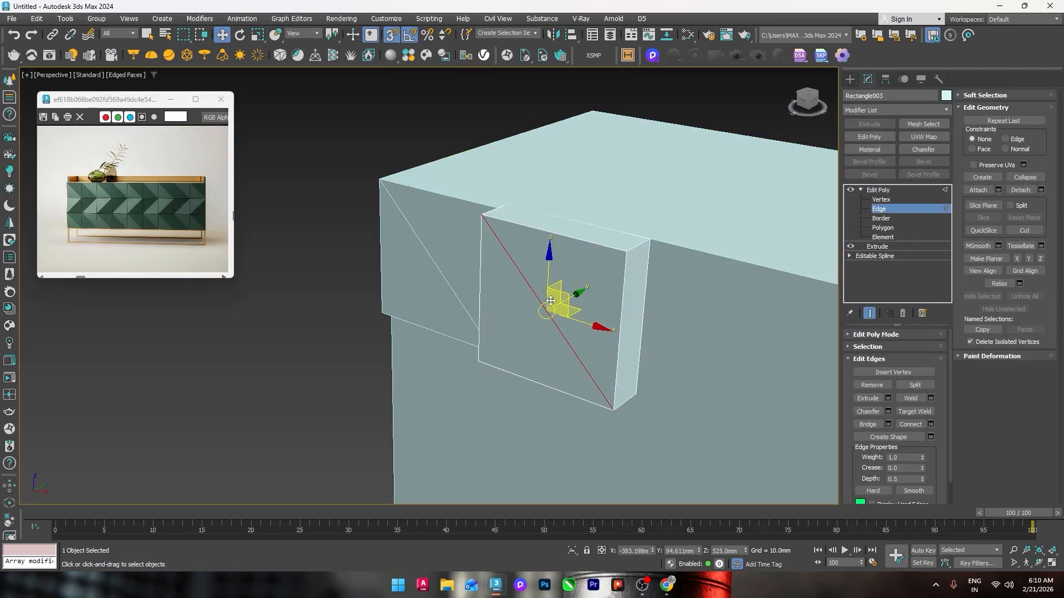
click(533, 290)
drag(634, 110, 764, 143)
mouse_move(829, 182)
mouse_down()
mouse_move(833, 170)
mouse_move(812, 179)
mouse_up()
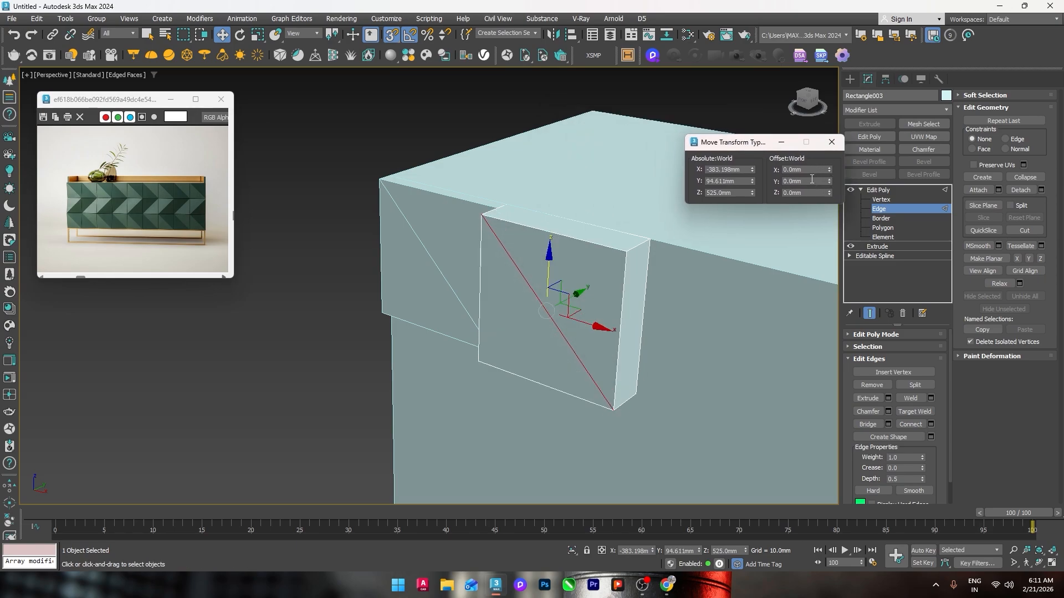
text(25)
key(Return)
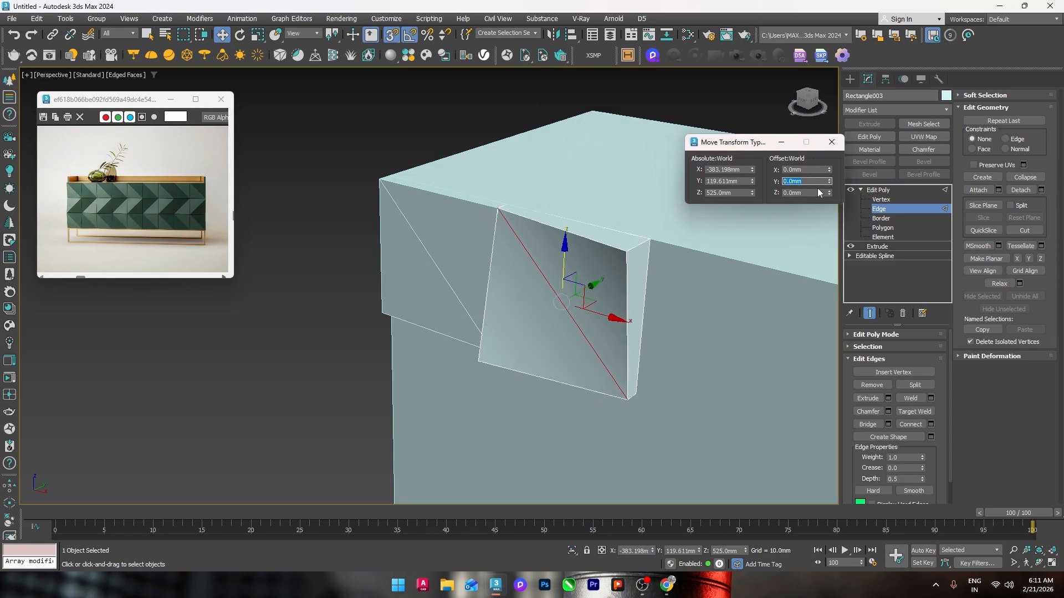
click(879, 212)
middle_drag(270, 346, 298, 350)
click(298, 350)
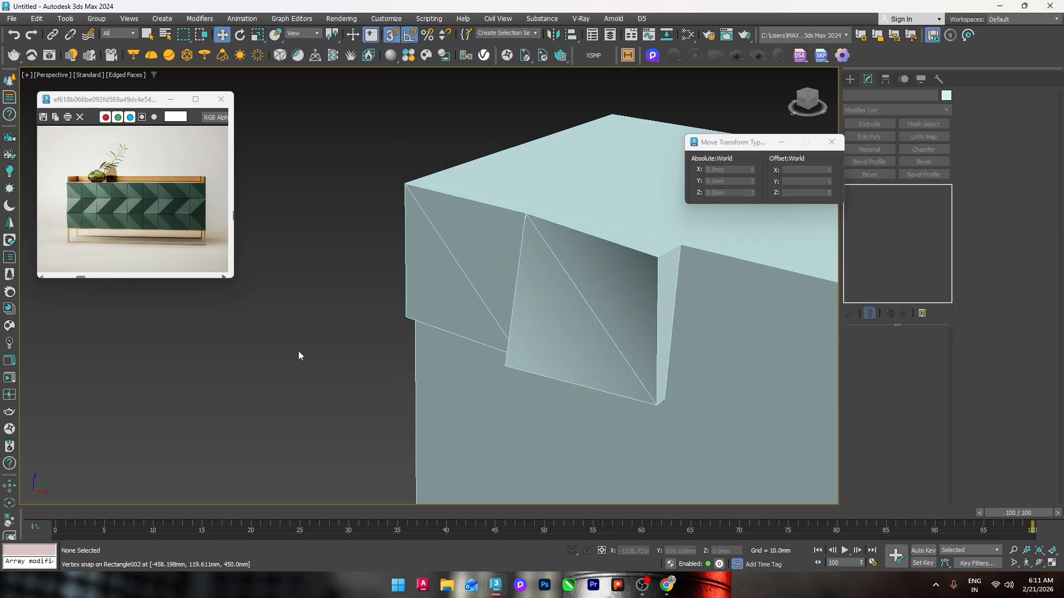
Move the diagonal edge of the first panel by a Y offset of -25 mm.
click(427, 261)
click(860, 190)
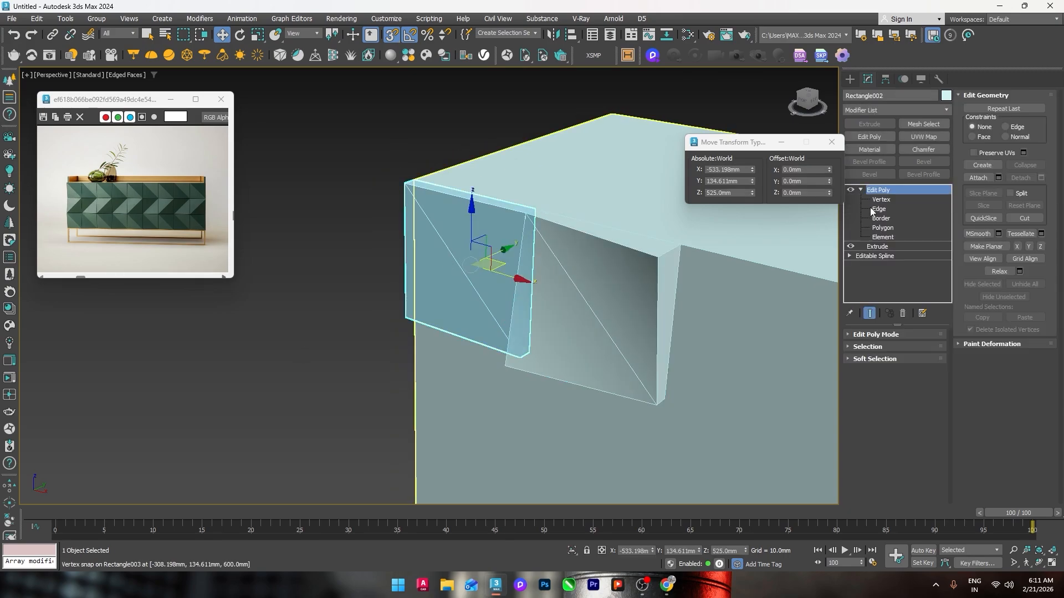
click(879, 209)
click(472, 280)
click(808, 180)
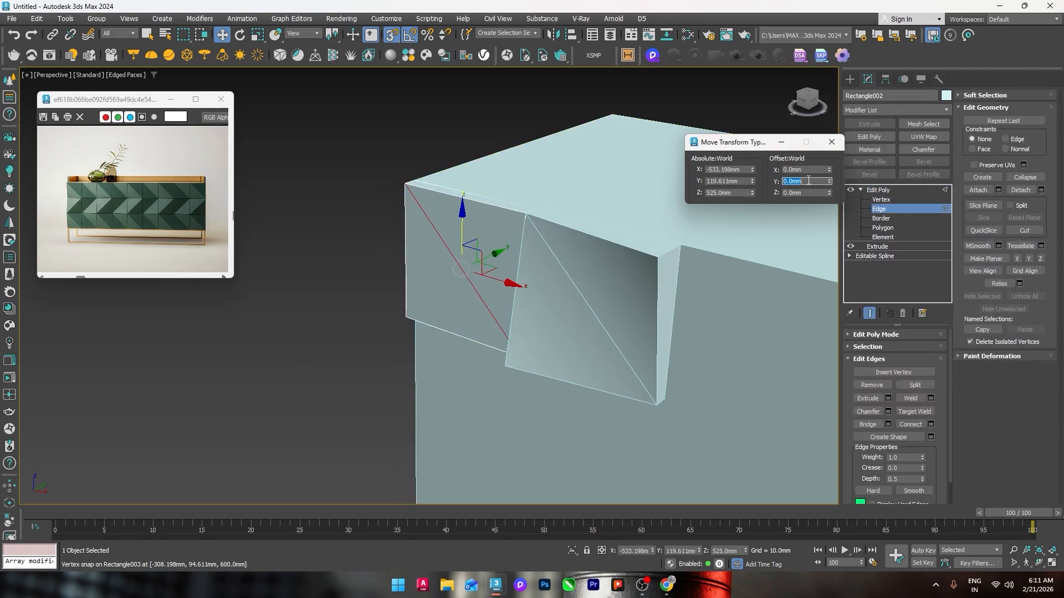
text(-25)
key(Return)
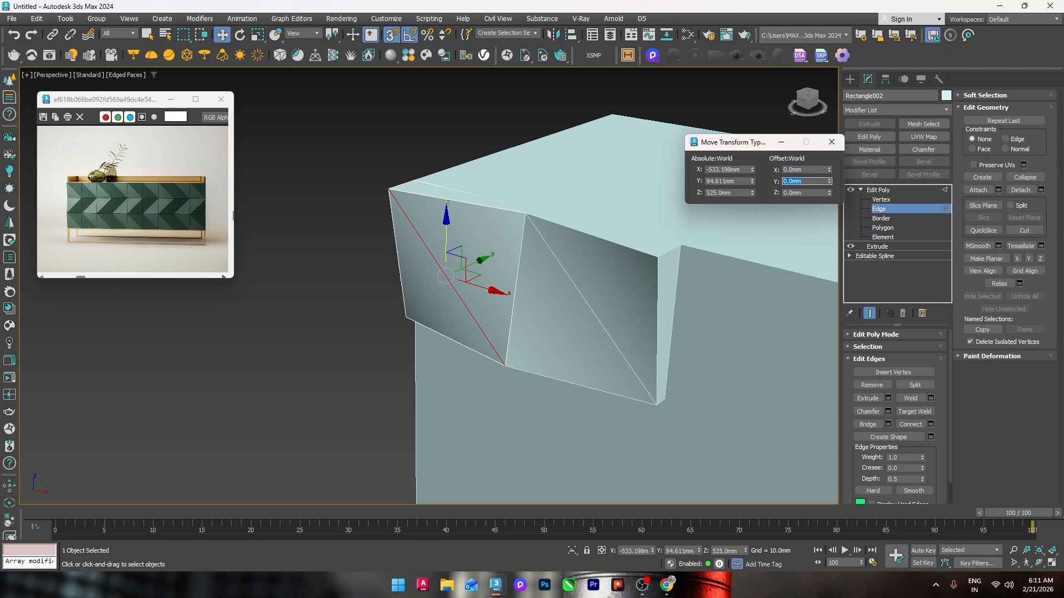
click(831, 144)
click(862, 189)
click(691, 98)
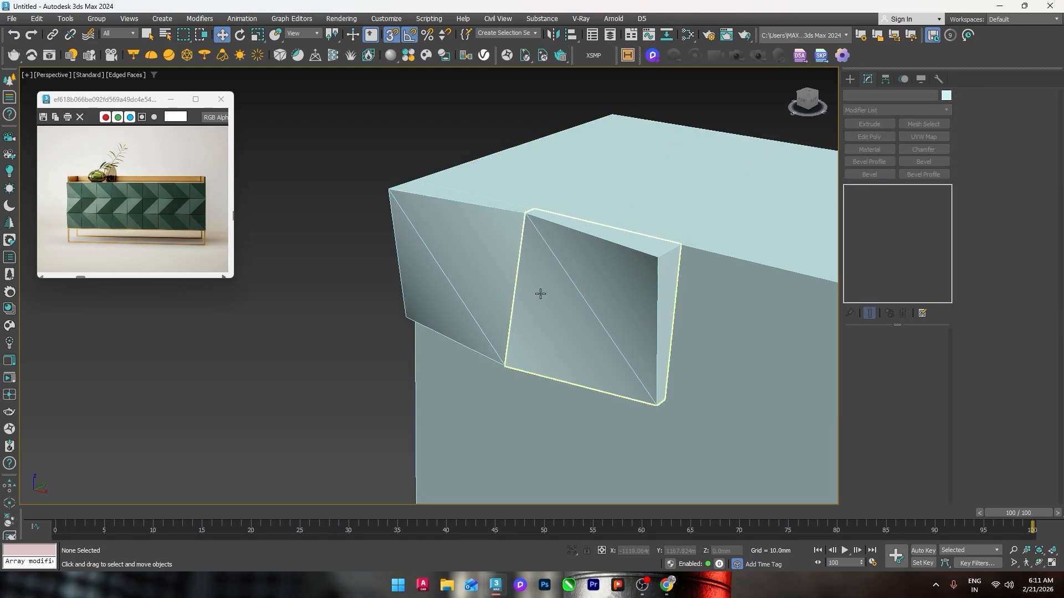
Clone the two panels downward as instances in the Front view and snap them directly beneath the originals.
alt+middle_drag(540, 294, 568, 327)
click(582, 305)
ctrl+click(454, 314)
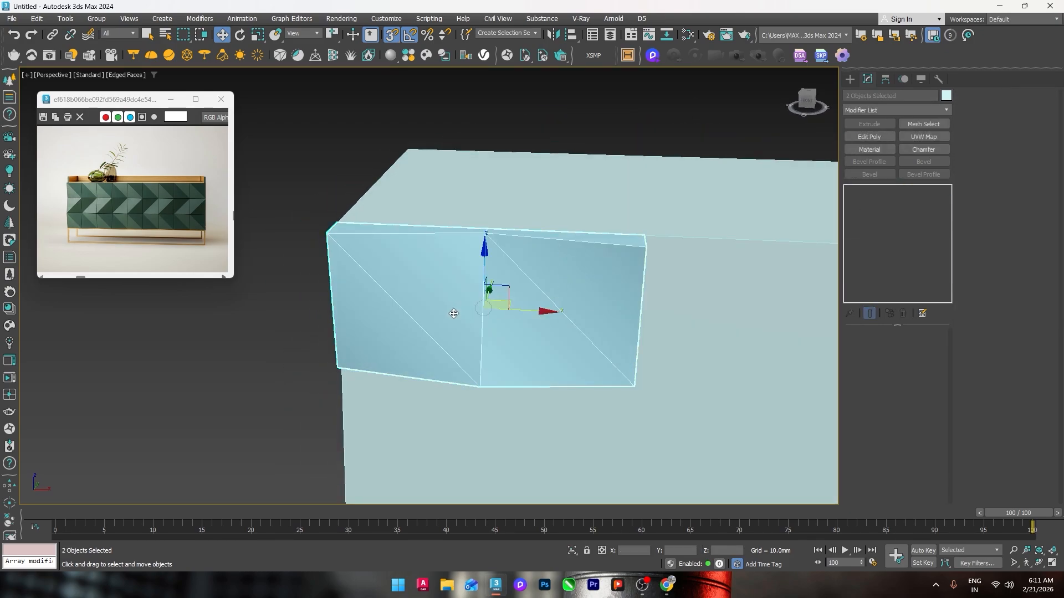
key(f)
key(z)
key(F3)
scroll(530, 295, down, 3)
key(F3)
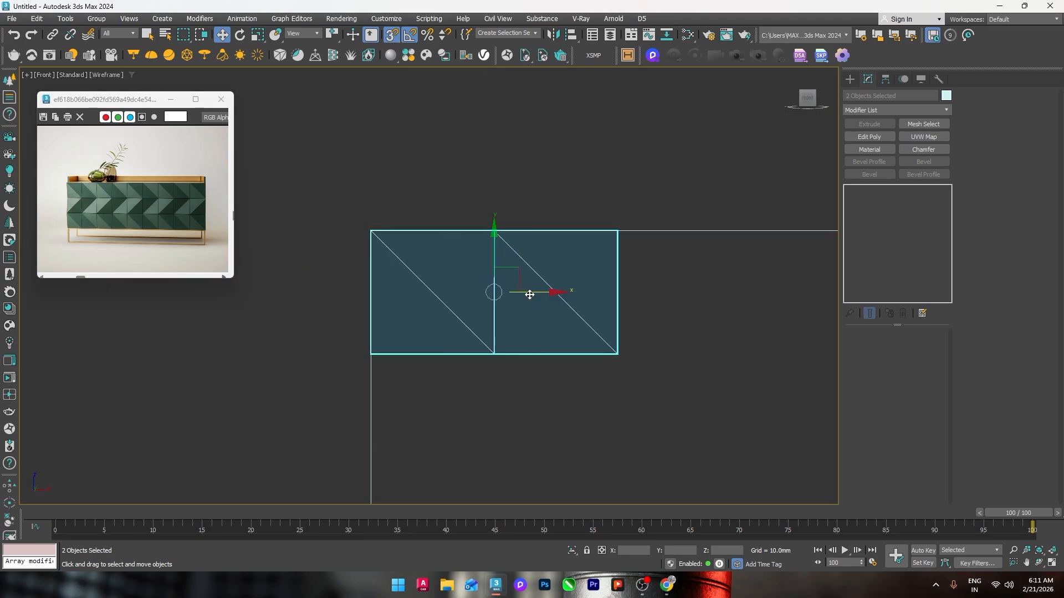
middle_drag(530, 294, 526, 229)
scroll(524, 238, down, 1)
shift+drag(503, 194, 505, 326)
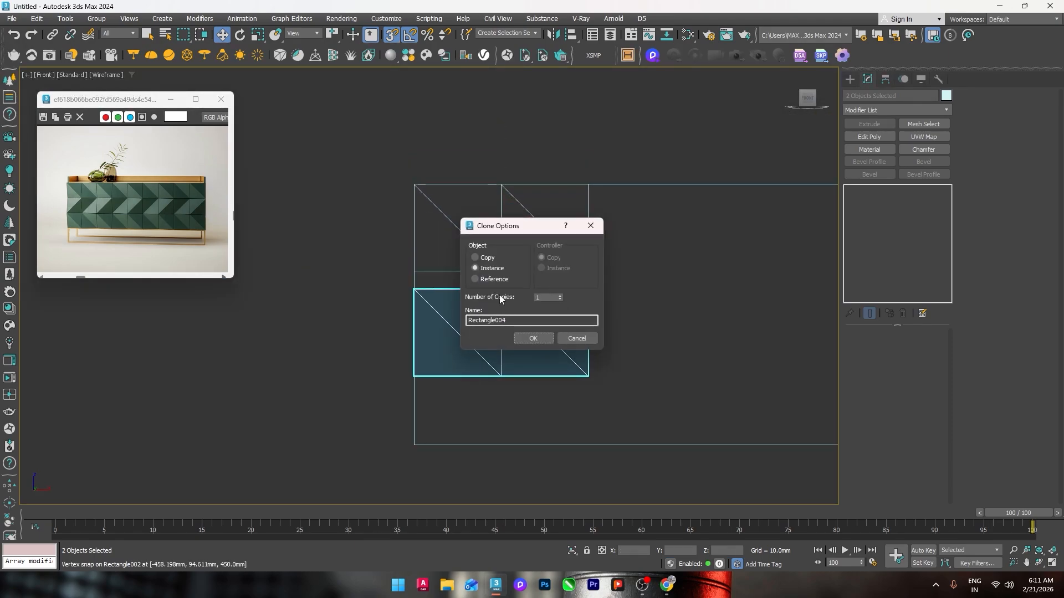
click(535, 338)
drag(586, 290, 587, 272)
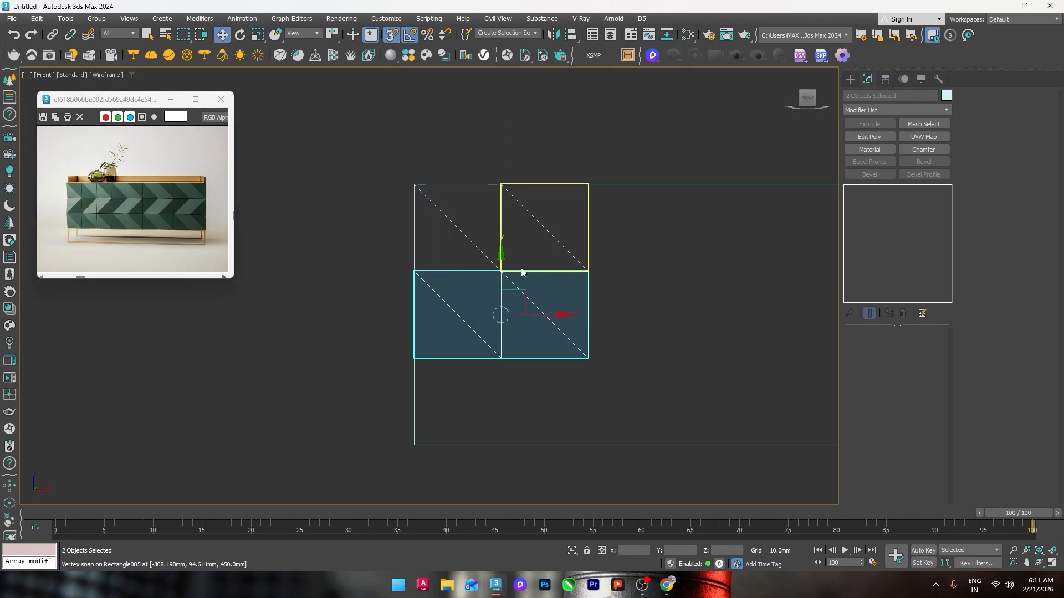
Clone the second row's two panels downward and snap the copies beneath them as a third row.
drag(369, 248, 655, 391)
mouse_move(501, 272)
shift+mouse_down()
mouse_move(506, 375)
mouse_move(508, 362)
shift+mouse_up()
click(532, 336)
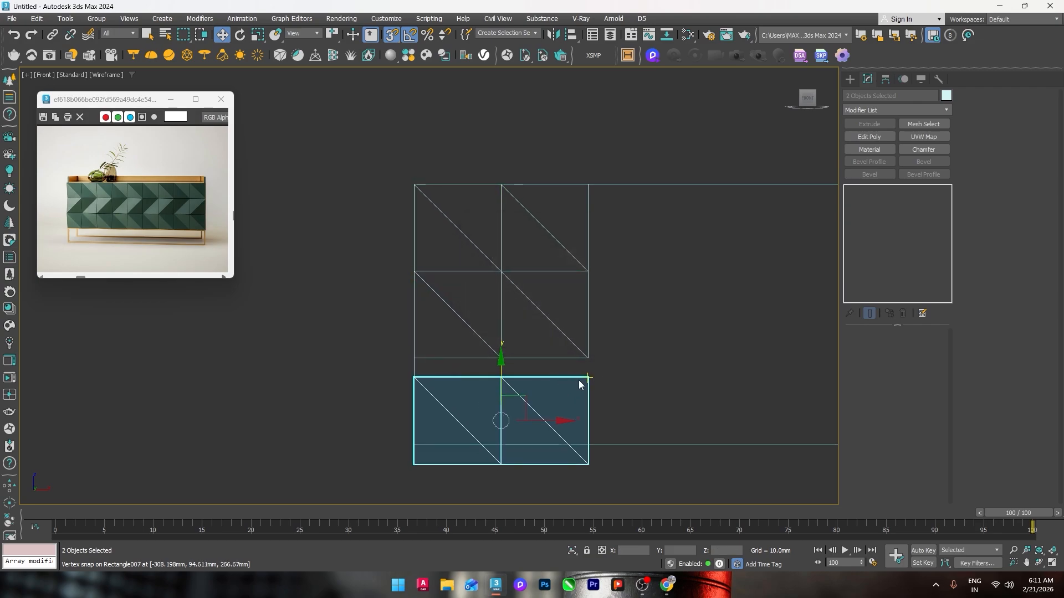
drag(586, 377, 588, 358)
click(621, 354)
Mirror each of the two middle-row panels individually about the X axis with No Clone.
click(588, 331)
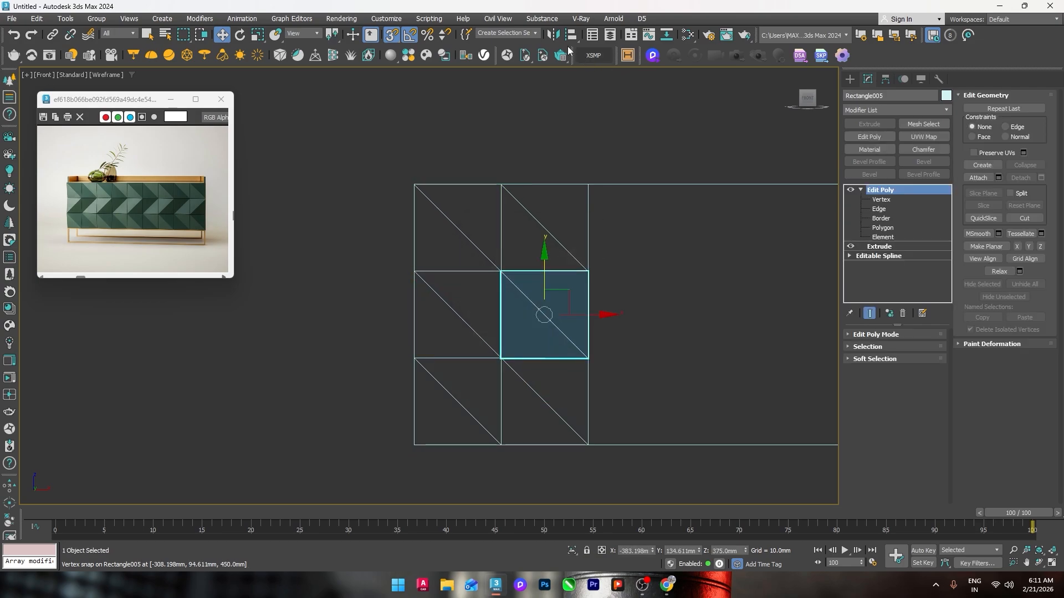
click(553, 34)
click(515, 377)
click(687, 334)
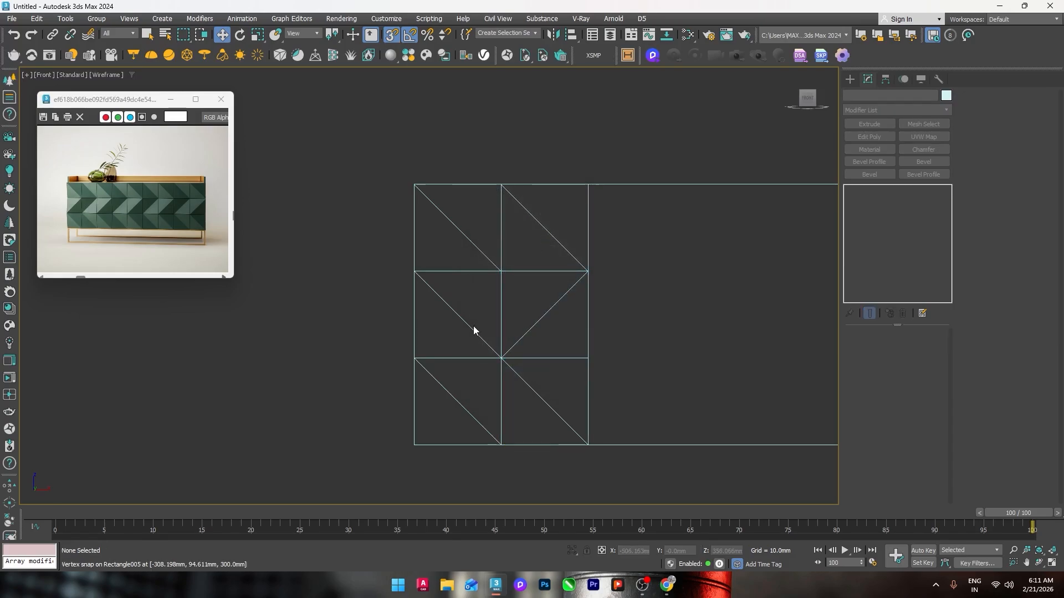
click(473, 330)
click(553, 34)
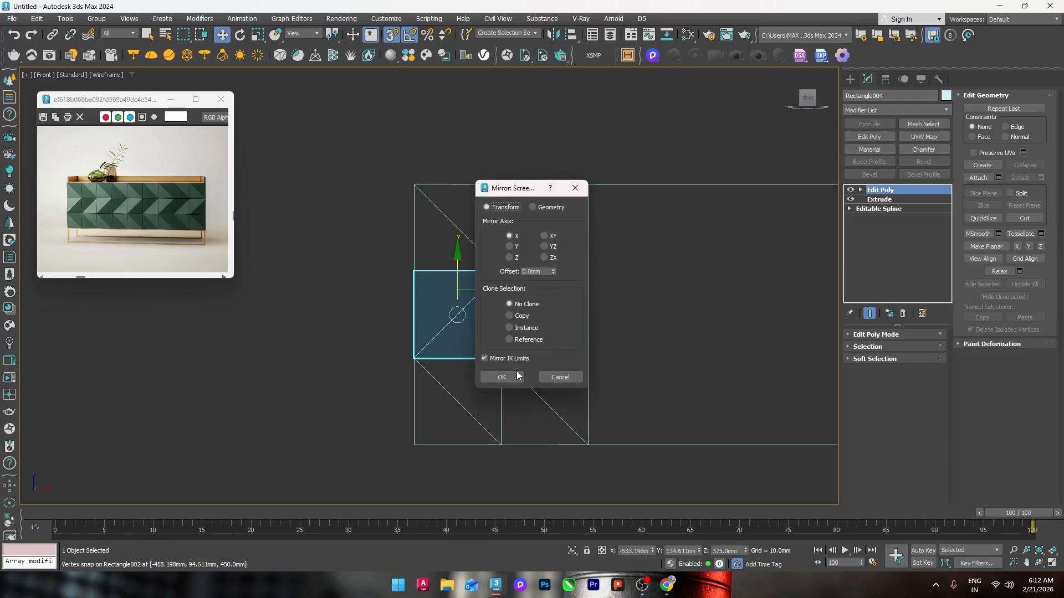
click(514, 376)
click(662, 331)
Clone the block of six panels sideways and snap the copy against the block's right edge.
drag(368, 143, 615, 465)
middle_drag(540, 316, 441, 309)
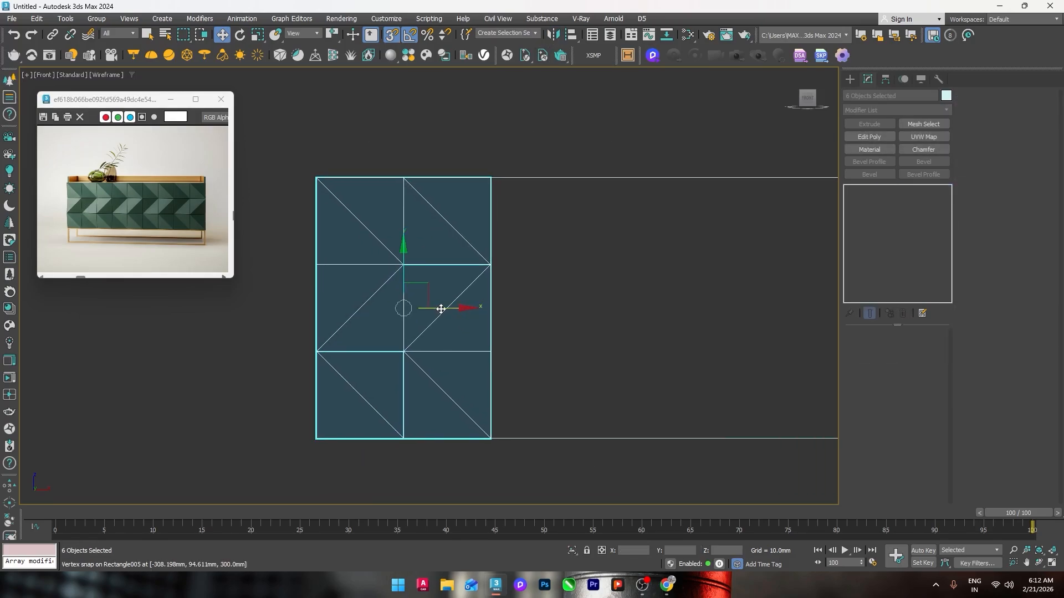
shift+drag(441, 309, 639, 308)
click(531, 337)
drag(513, 186, 496, 177)
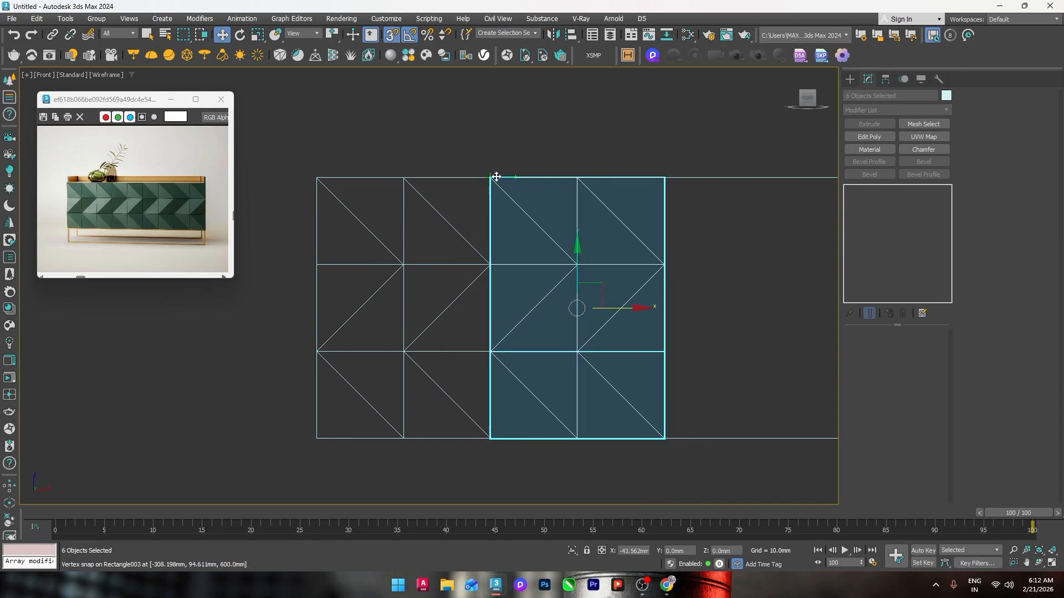
Clone all twelve panels as instances and snap the copied block against the right edge of the existing panels.
scroll(462, 266, down, 3)
drag(337, 187, 516, 322)
scroll(486, 300, up, 1)
shift+drag(494, 275, 662, 292)
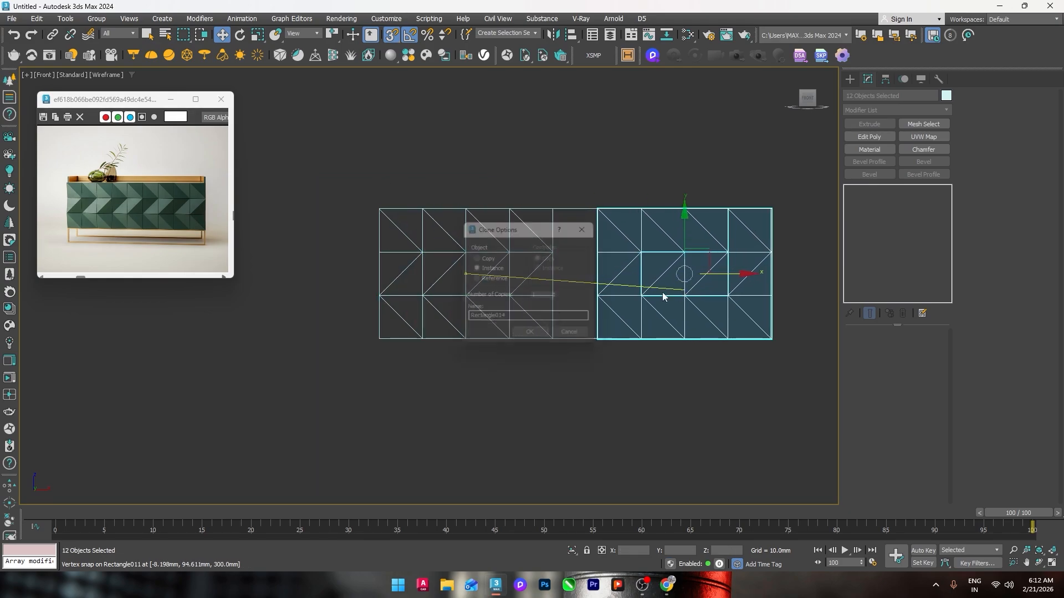
click(534, 337)
drag(598, 296, 561, 296)
click(657, 381)
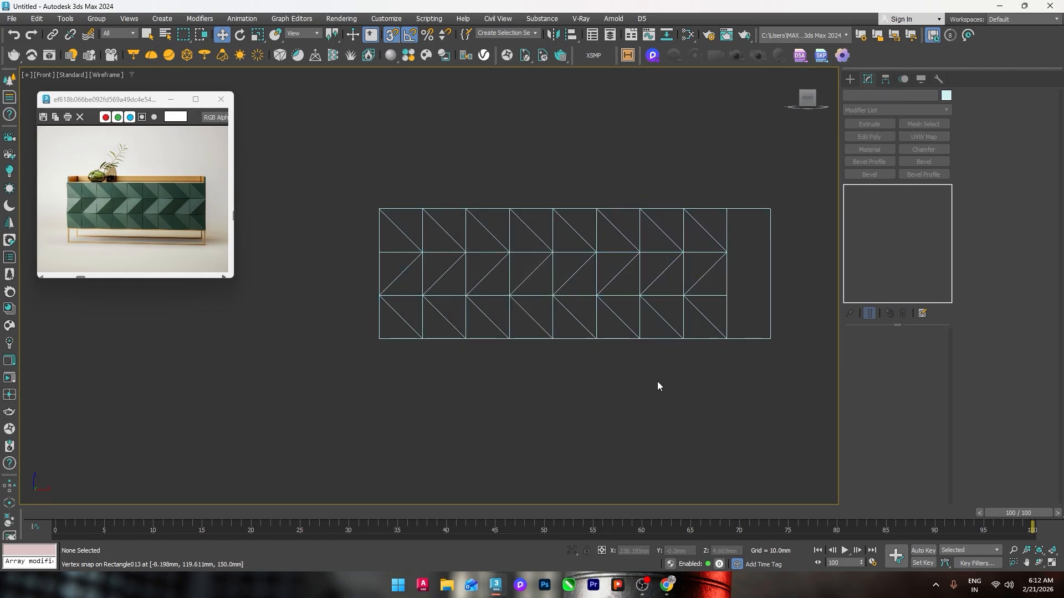
Clone the first column of three panels and snap the copy into the empty column at the opposite end of the front.
scroll(648, 366, up, 2)
scroll(449, 264, down, 2)
scroll(355, 233, down, 1)
drag(311, 177, 397, 357)
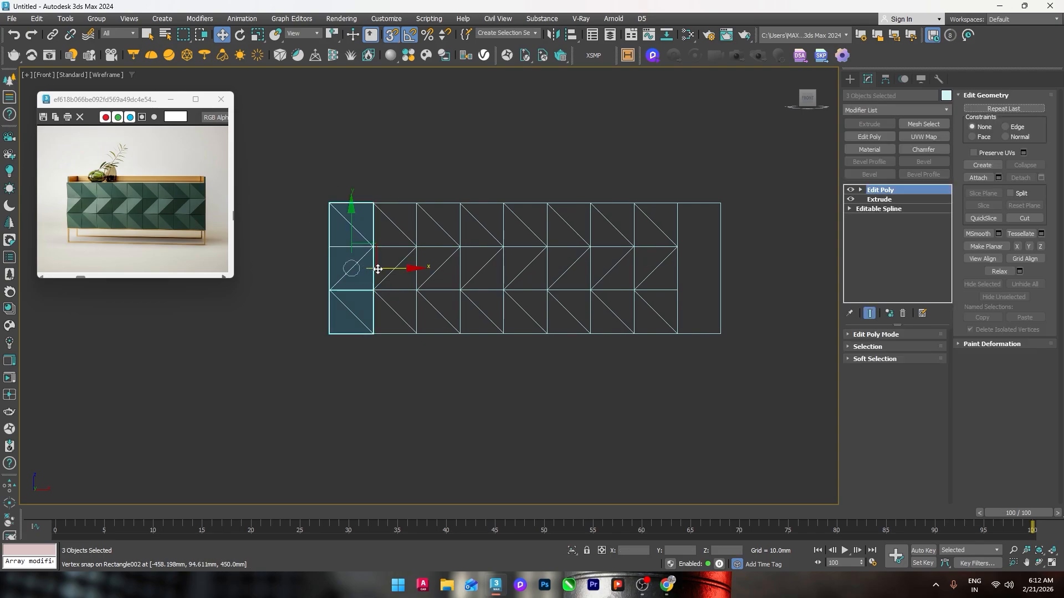
shift+drag(355, 268, 720, 300)
click(533, 337)
scroll(692, 335, up, 2)
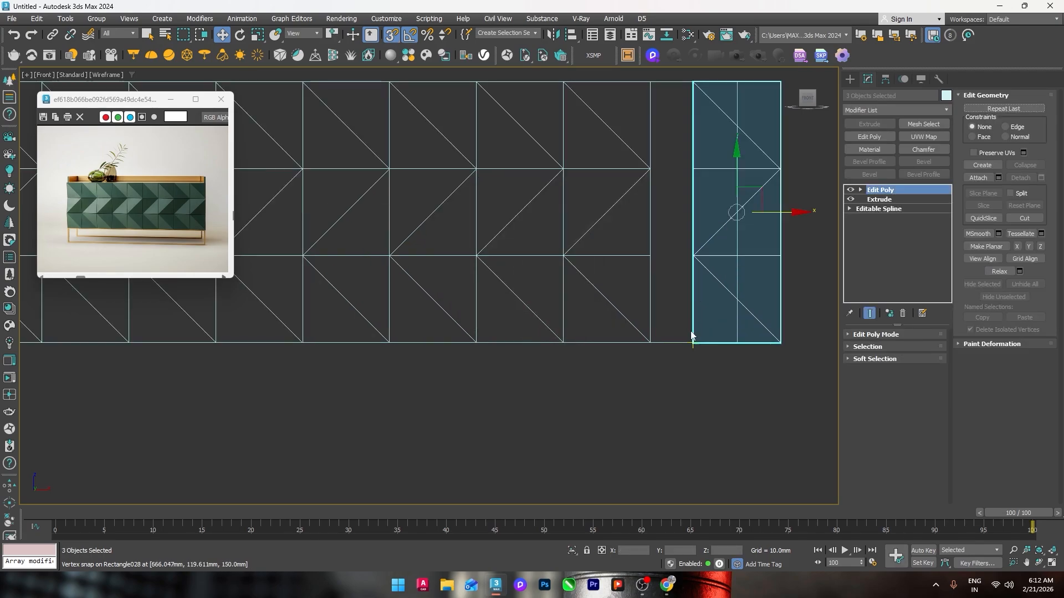
drag(692, 337, 656, 336)
scroll(672, 388, down, 2)
click(685, 391)
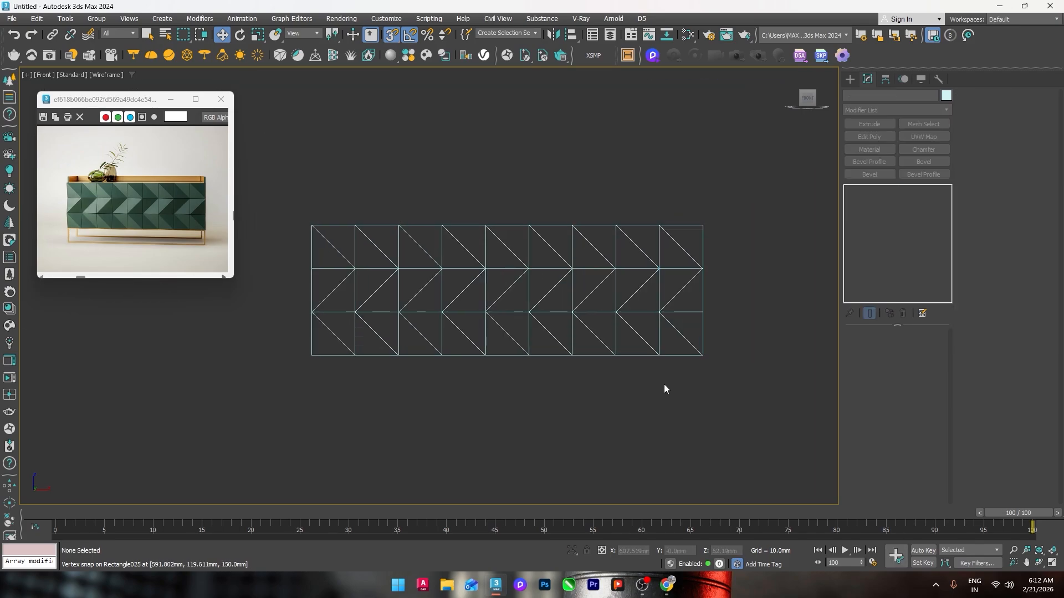
Add a Chamfer modifier to the first top-row panel with amount 0.5 mm, 3 segments and Smooth Chamfers Only.
key(p)
scroll(716, 399, up, 3)
key(F3)
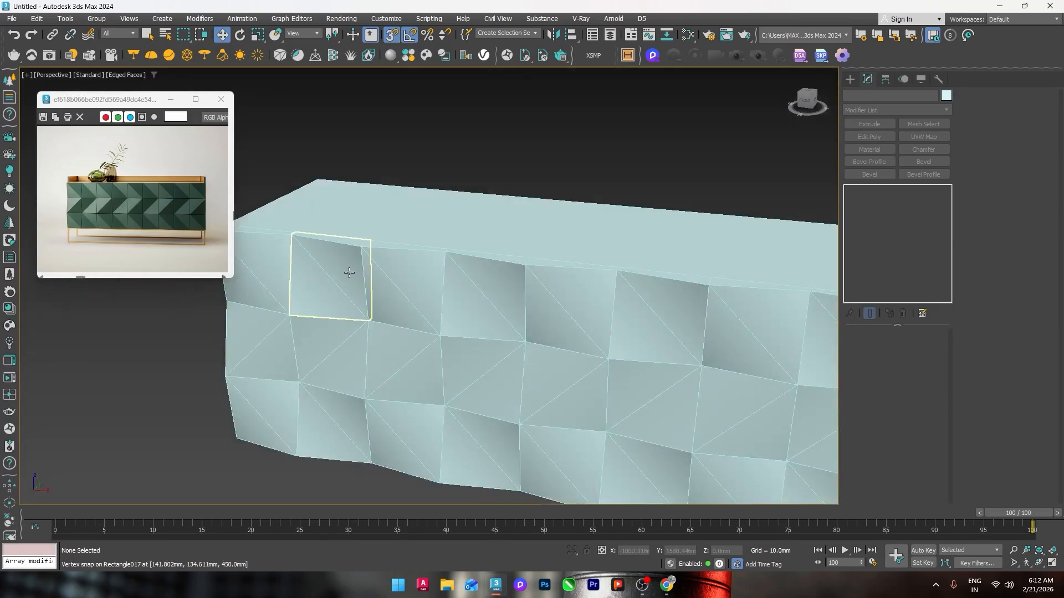
scroll(532, 332, up, 3)
click(524, 332)
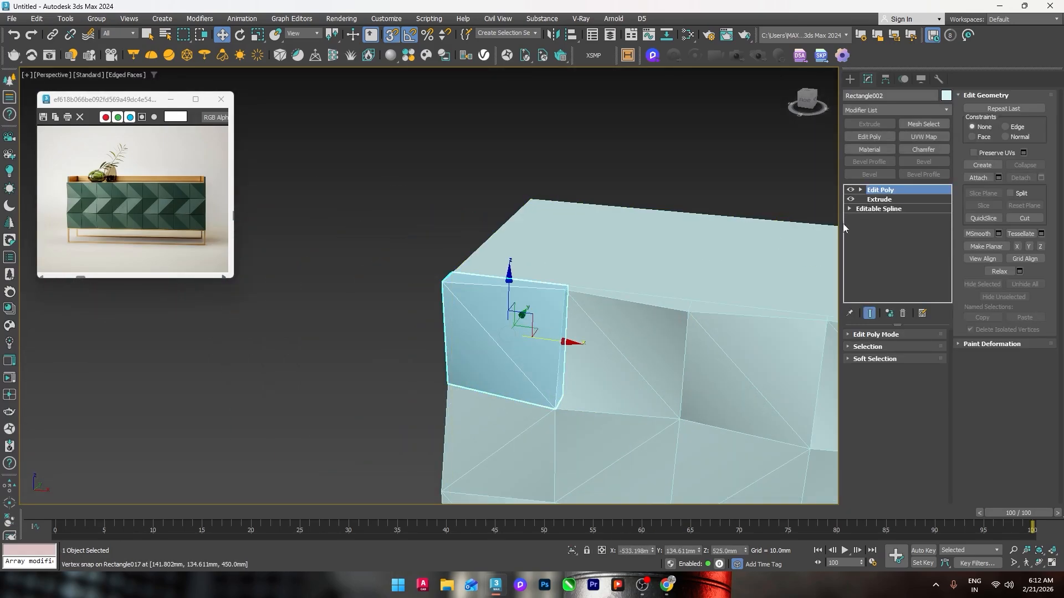
scroll(825, 227, up, 1)
click(912, 148)
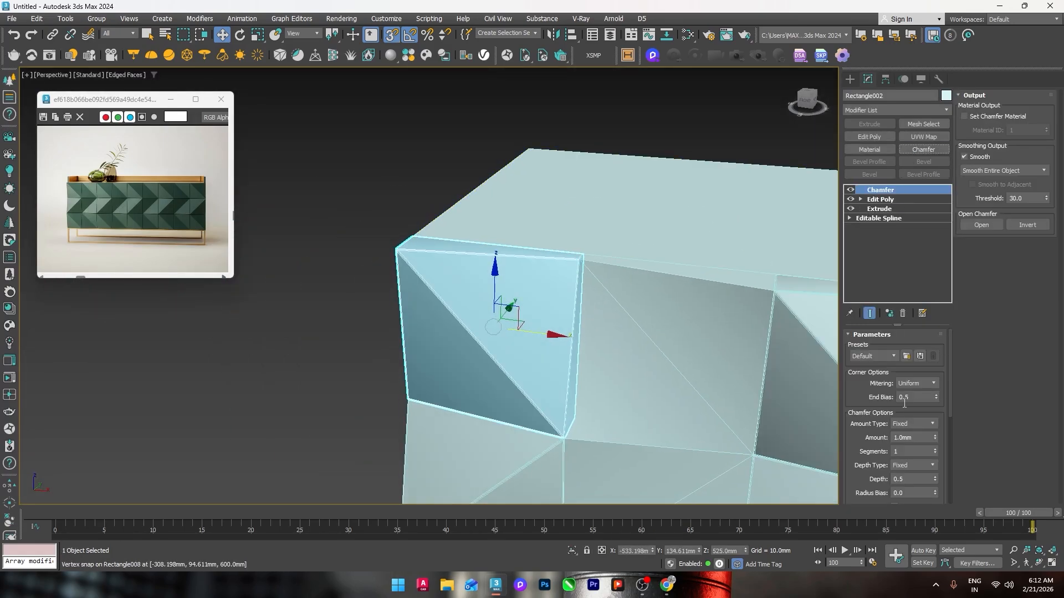
click(901, 437)
key(Tab)
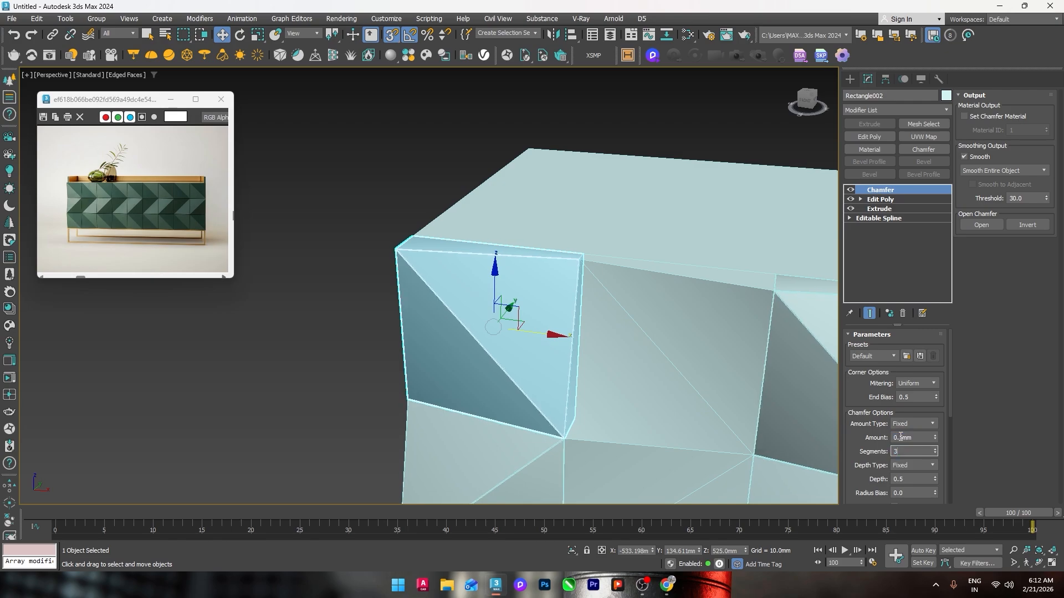
text(3)
click(1010, 173)
click(997, 192)
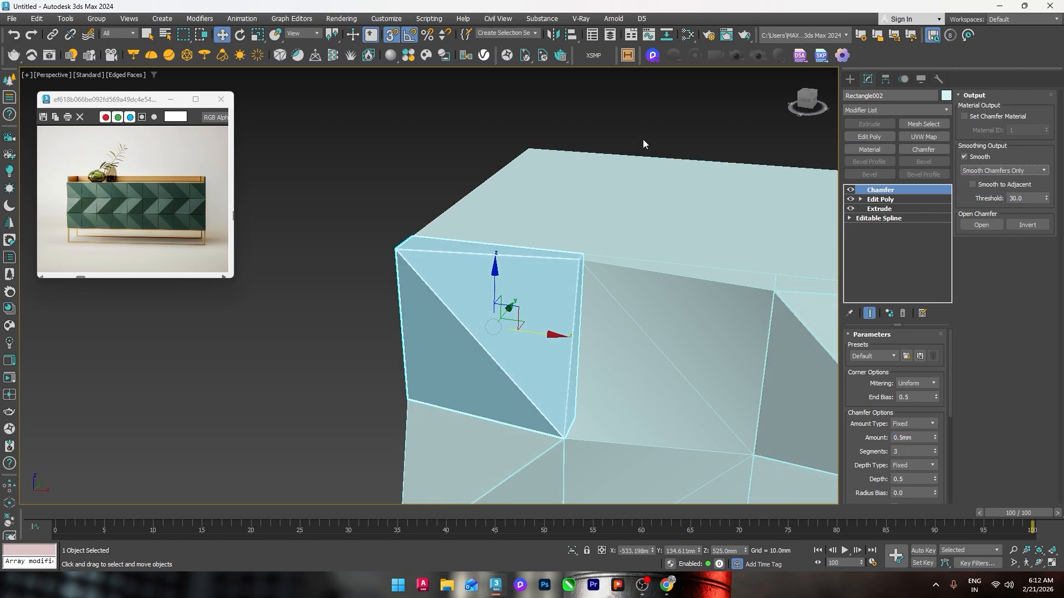
Copy the Chamfer modifier and paste it onto the adjacent second panel of the top row.
right_click(868, 191)
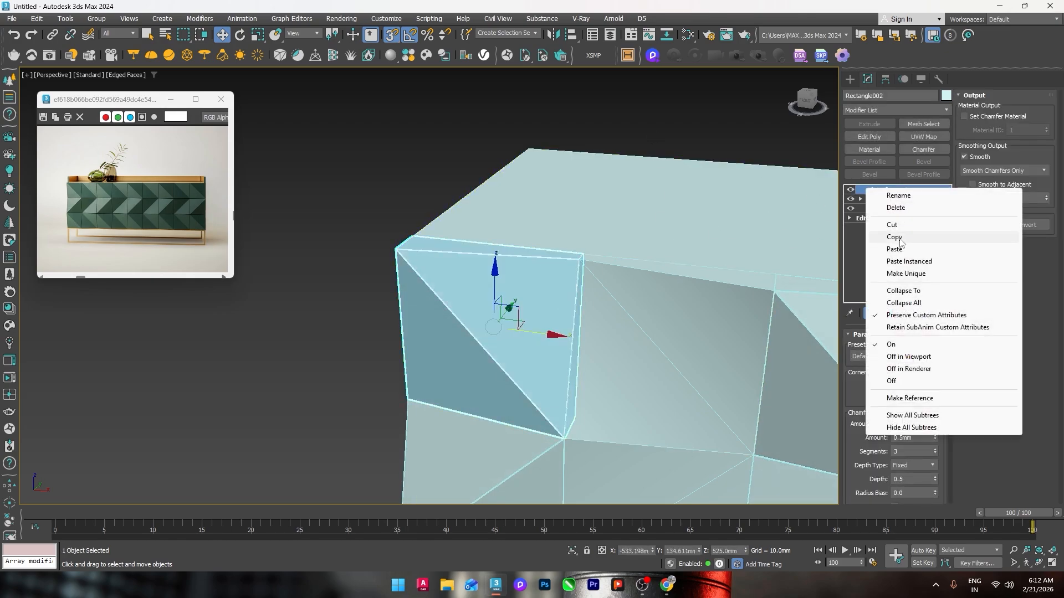
click(899, 238)
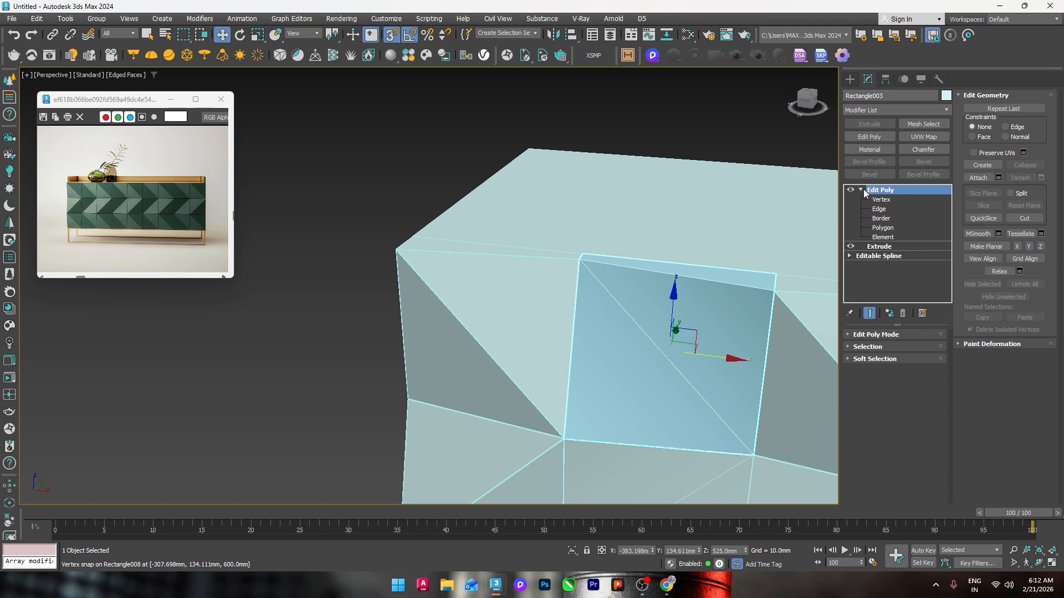
right_click(866, 192)
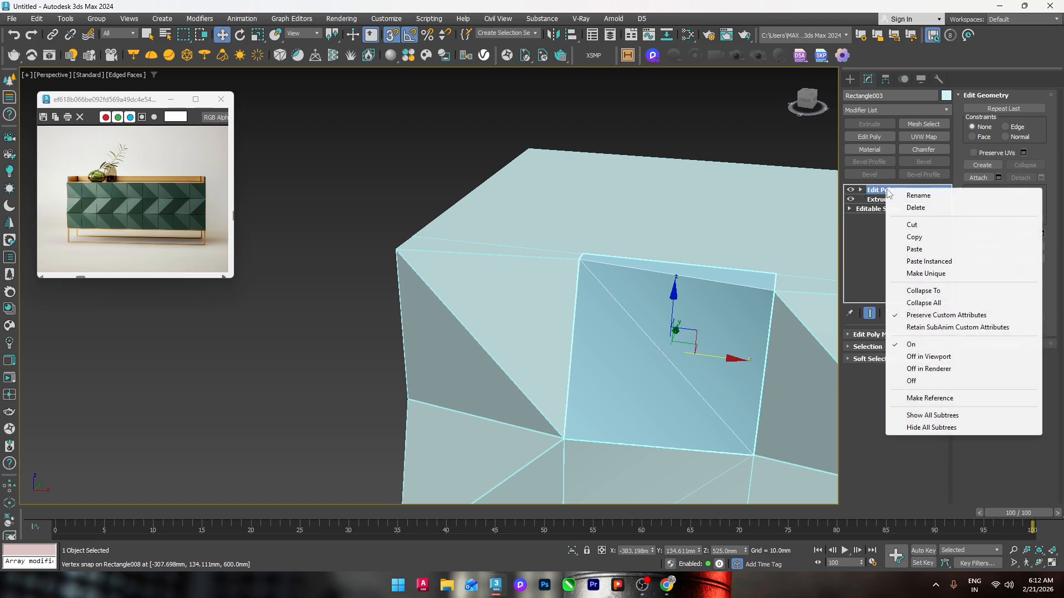
click(893, 251)
click(732, 134)
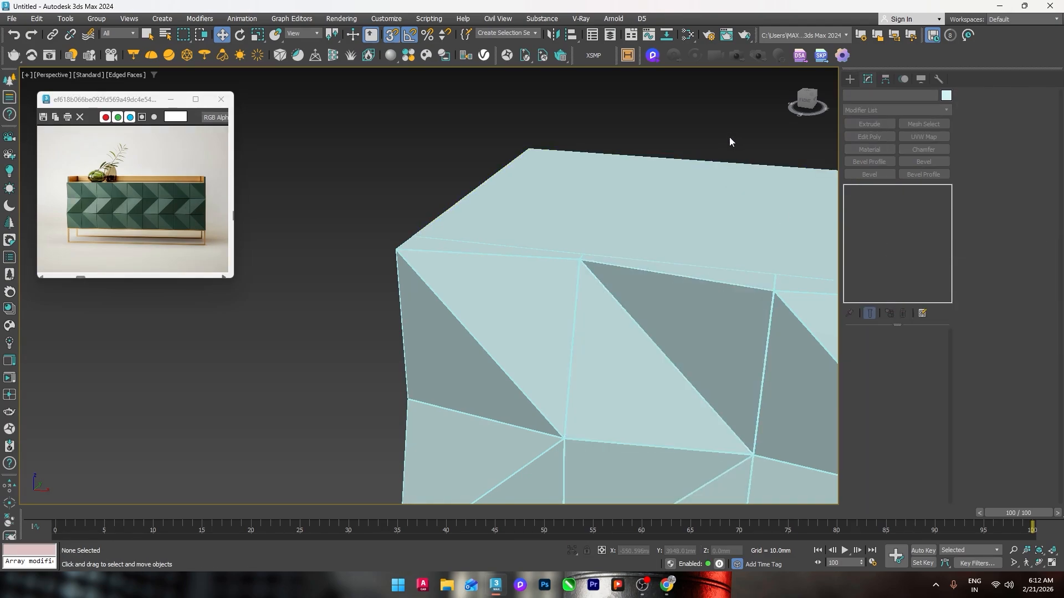
Turn off the edged-faces display and examine the chamfered chevron front from both sides.
key(F4)
scroll(430, 285, down, 3)
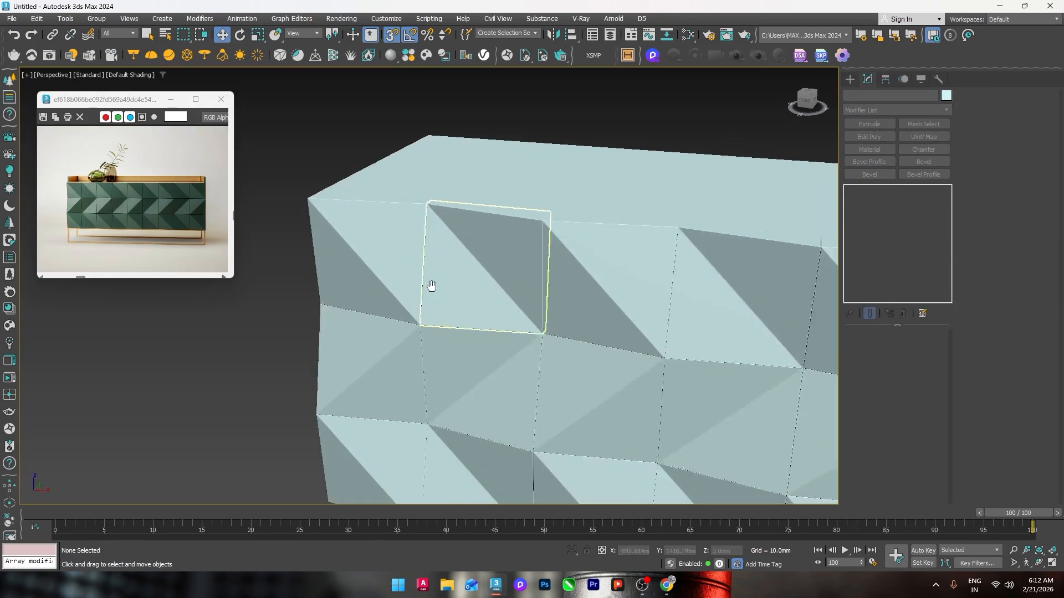
scroll(455, 303, down, 3)
middle_drag(629, 339, 554, 351)
scroll(554, 351, down, 5)
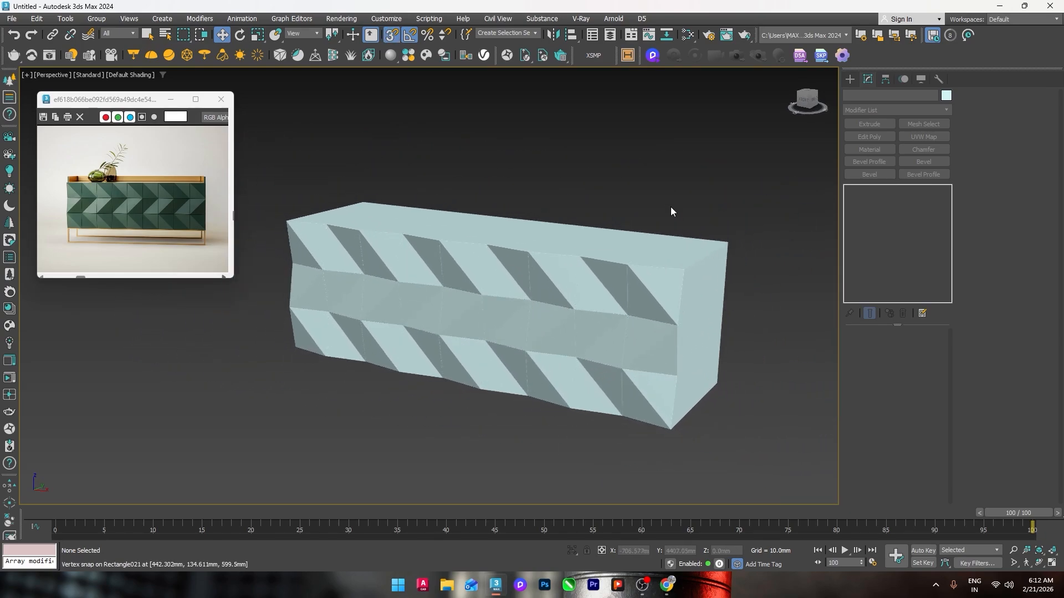
alt+middle_drag(673, 205, 760, 205)
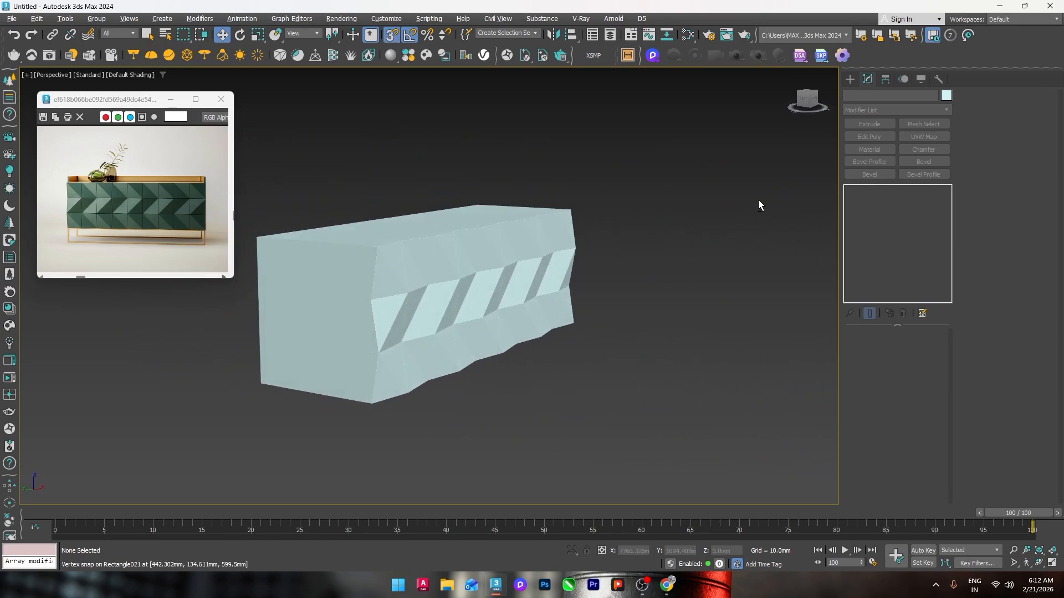
Set the cabinet box's Extrude amount to 350 mm.
key(t)
key(z)
scroll(715, 247, down, 3)
middle_drag(666, 279, 677, 261)
drag(223, 313, 787, 360)
click(769, 288)
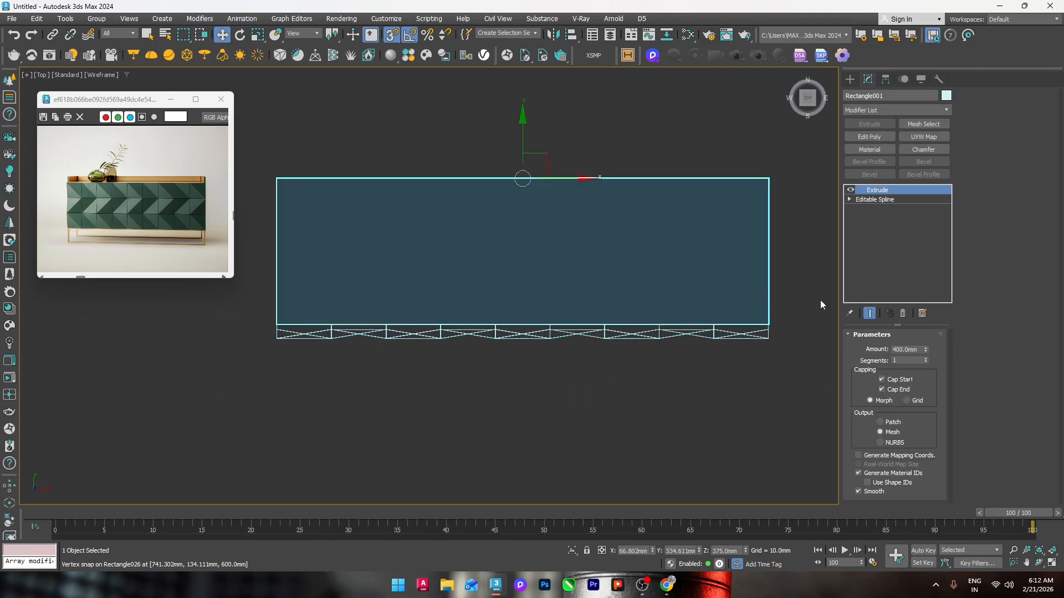
double_click(904, 351)
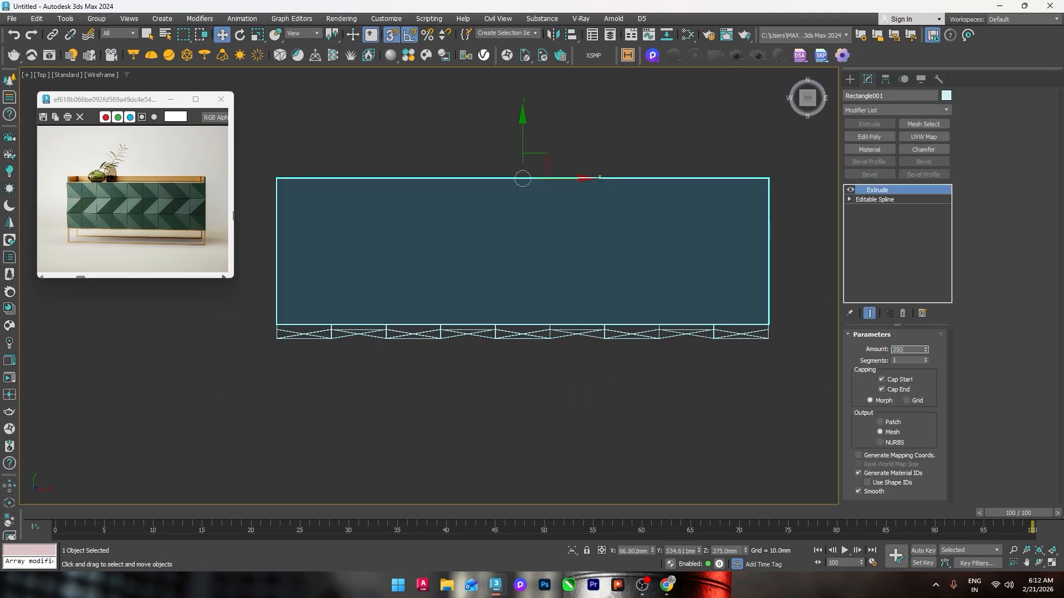
text(350)
key(Return)
Align all front panels to the box in Y position, matching their maximum to the box's minimum.
click(543, 413)
drag(254, 311, 798, 394)
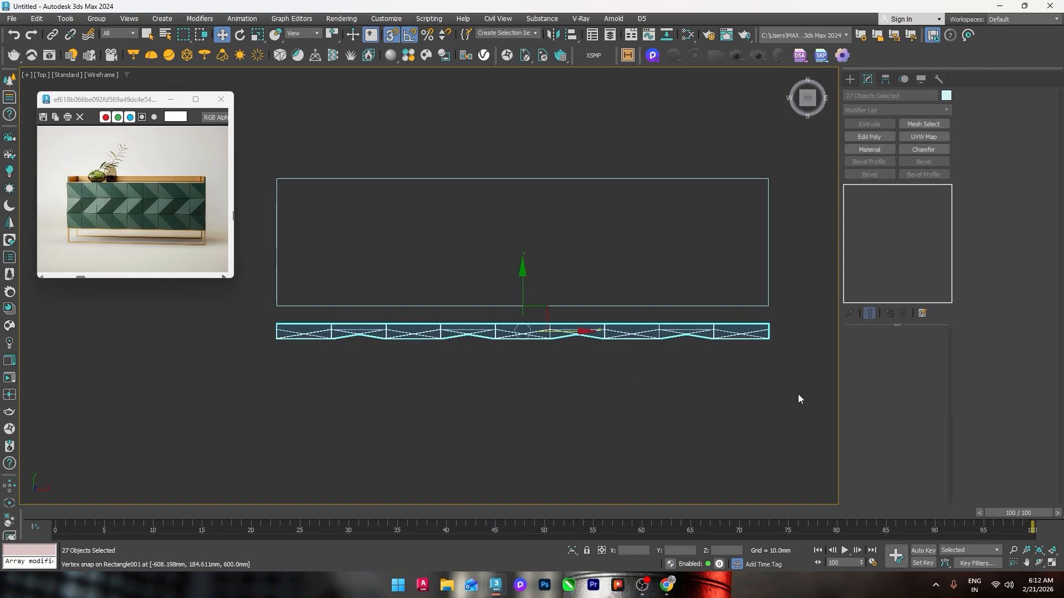
key(alt+a)
click(768, 298)
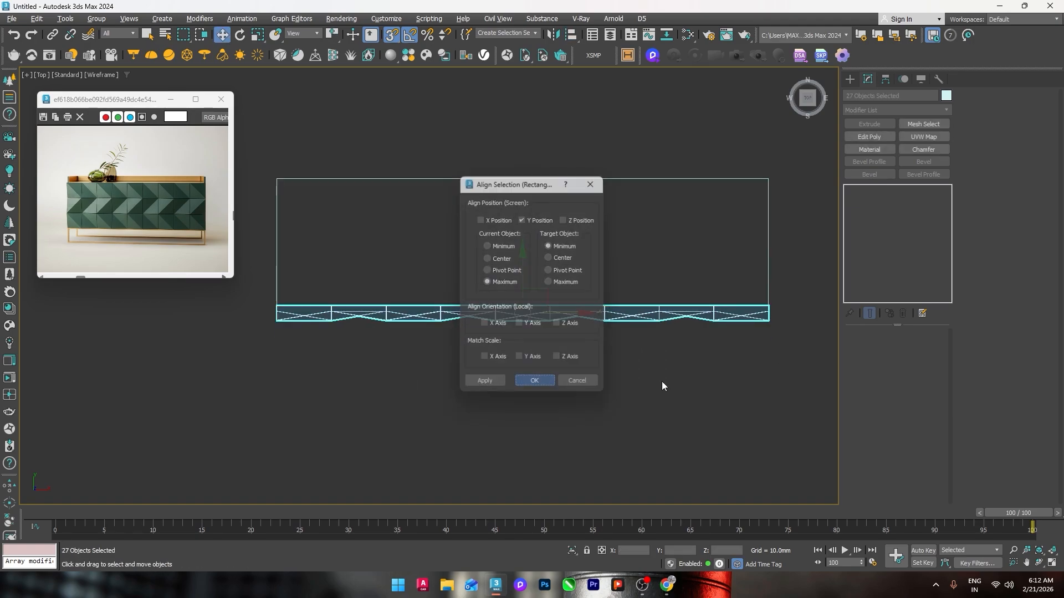
Offset the front panels slightly away from the box along Y, leaving a small gap.
middle_drag(661, 381, 551, 393)
key(F12)
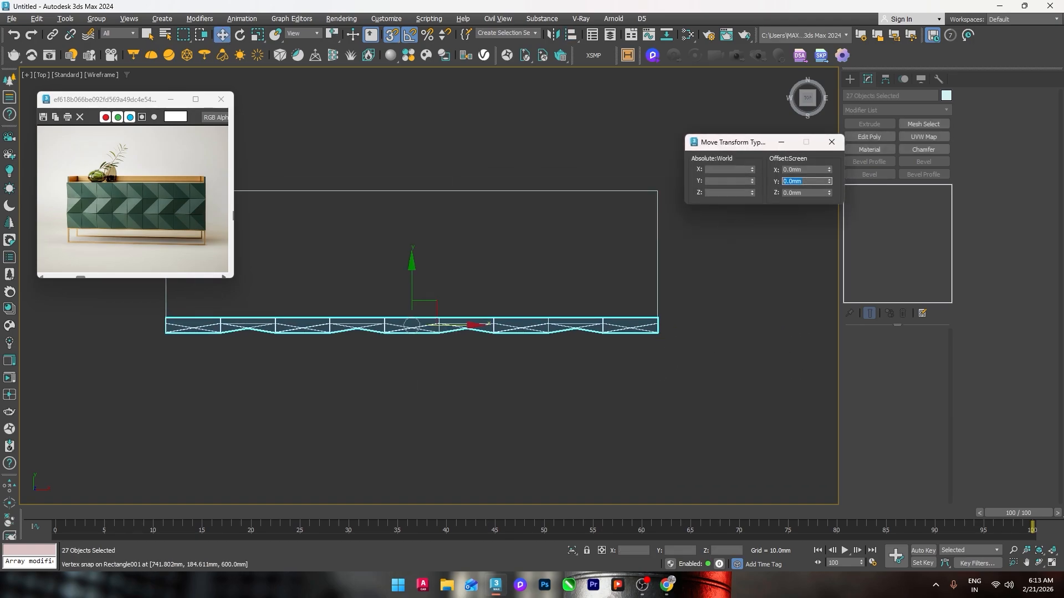
key(Return)
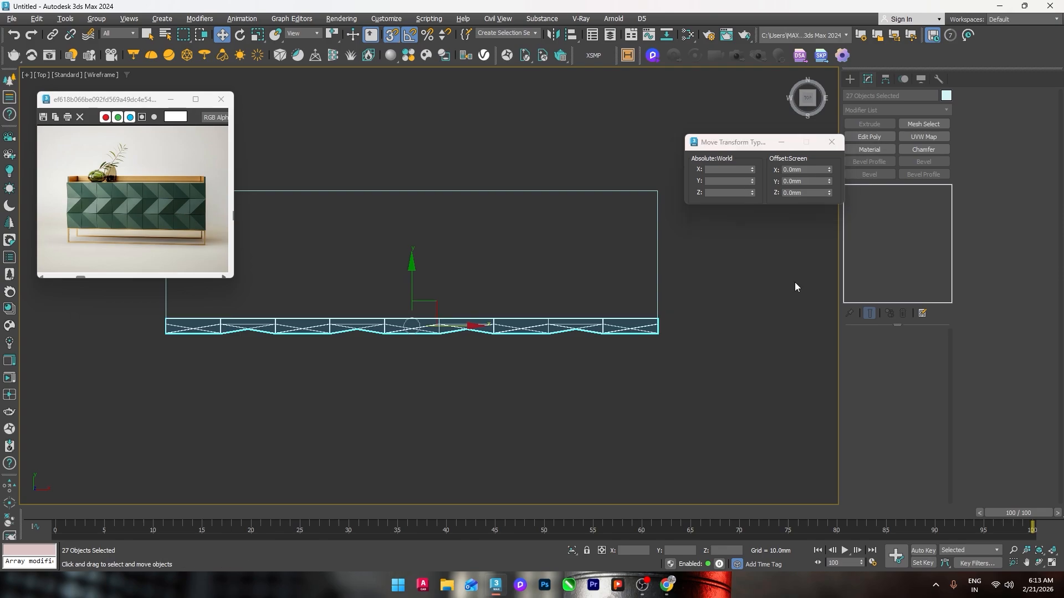
click(794, 282)
click(831, 142)
Add an Edit Poly modifier to the box and connect its long front and back edges with 2 segments.
click(658, 234)
scroll(790, 236, down, 2)
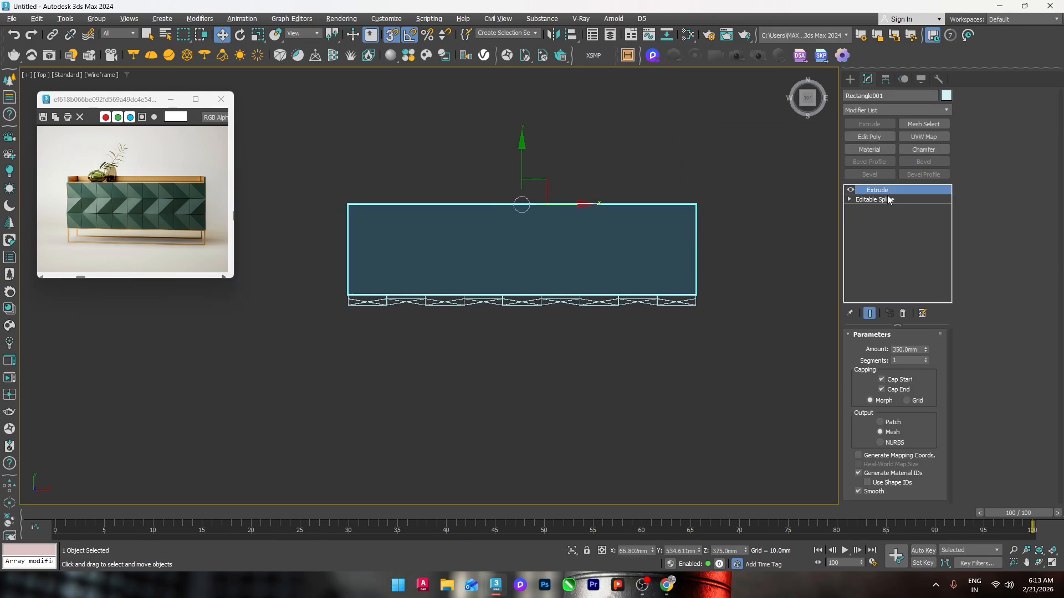
click(878, 137)
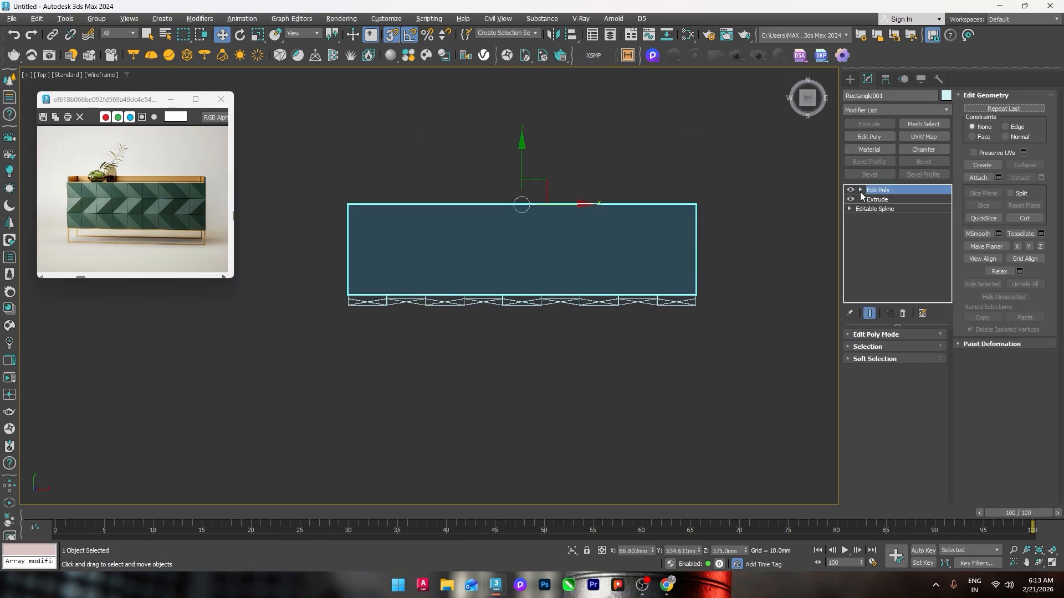
click(860, 190)
click(878, 209)
click(554, 294)
ctrl+click(650, 203)
right_click(645, 239)
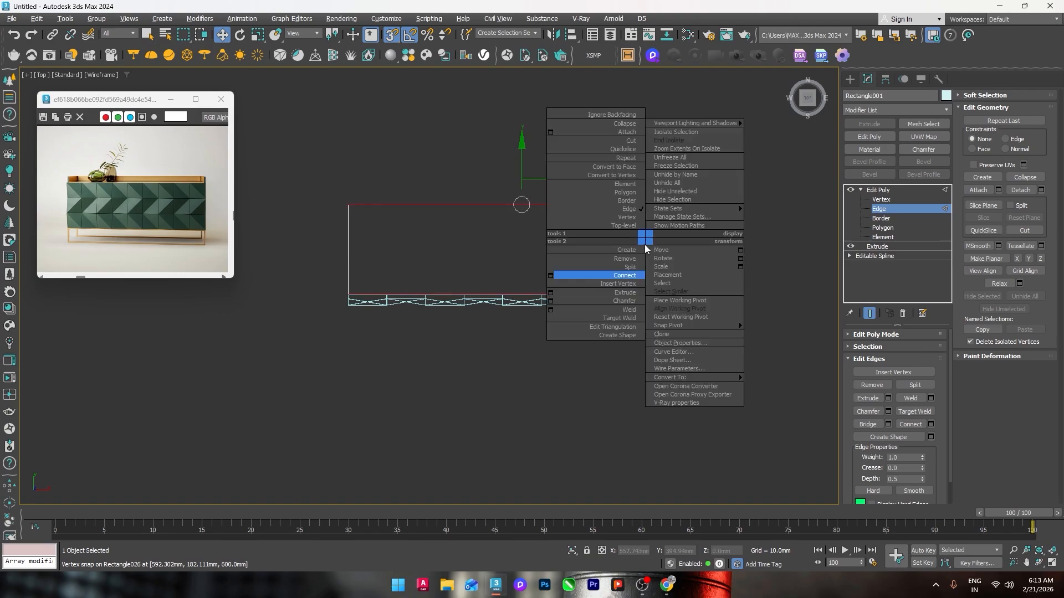
click(552, 275)
text(2)
key(Return)
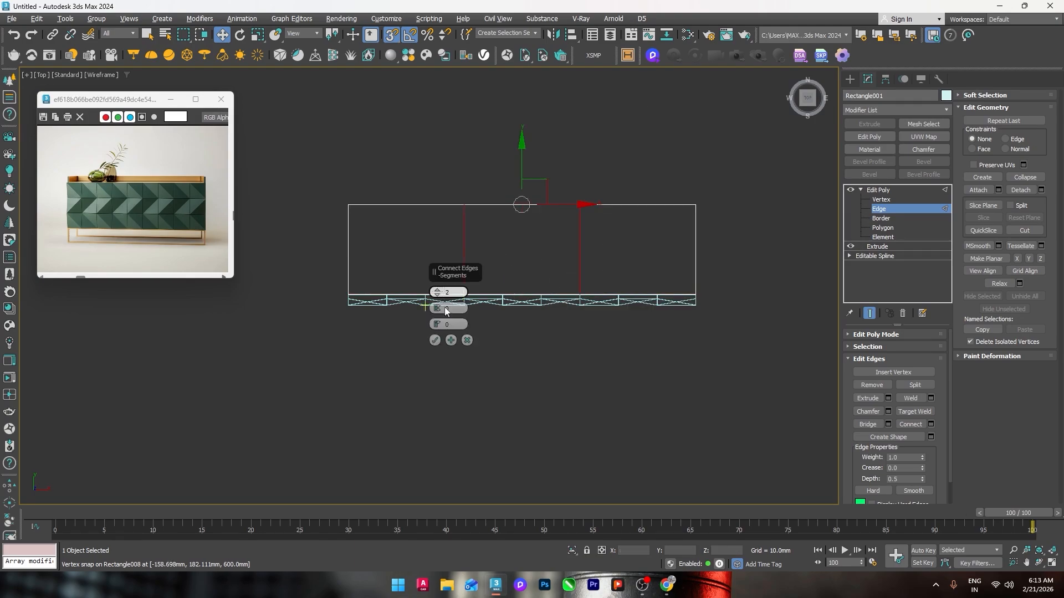
click(435, 340)
Connect the box's two side edges and the dividing edges between them with 1 lengthwise segment.
click(349, 244)
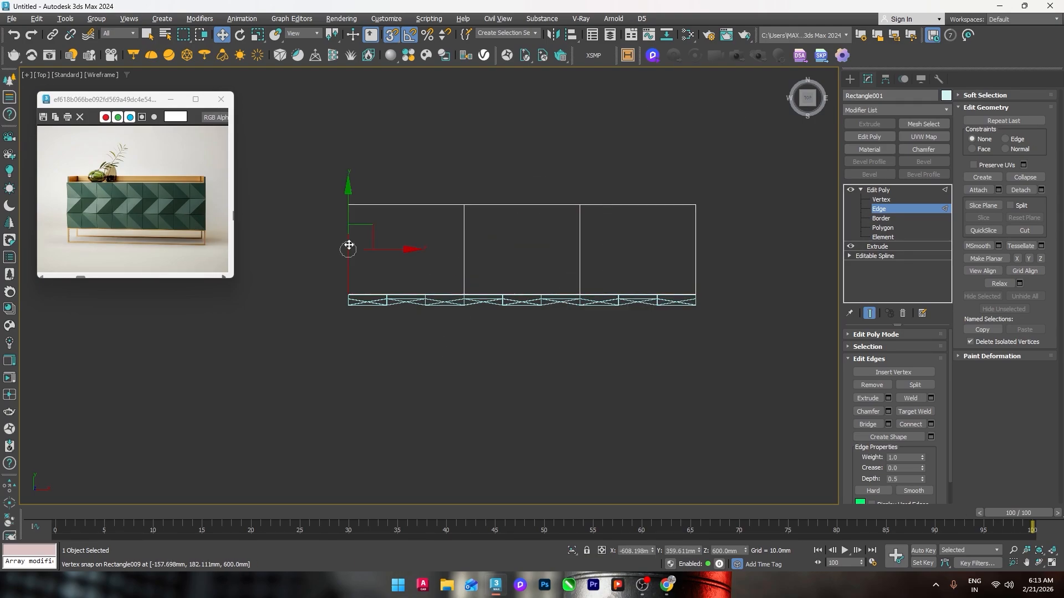
ctrl+click(463, 249)
ctrl+click(696, 259)
right_click(631, 242)
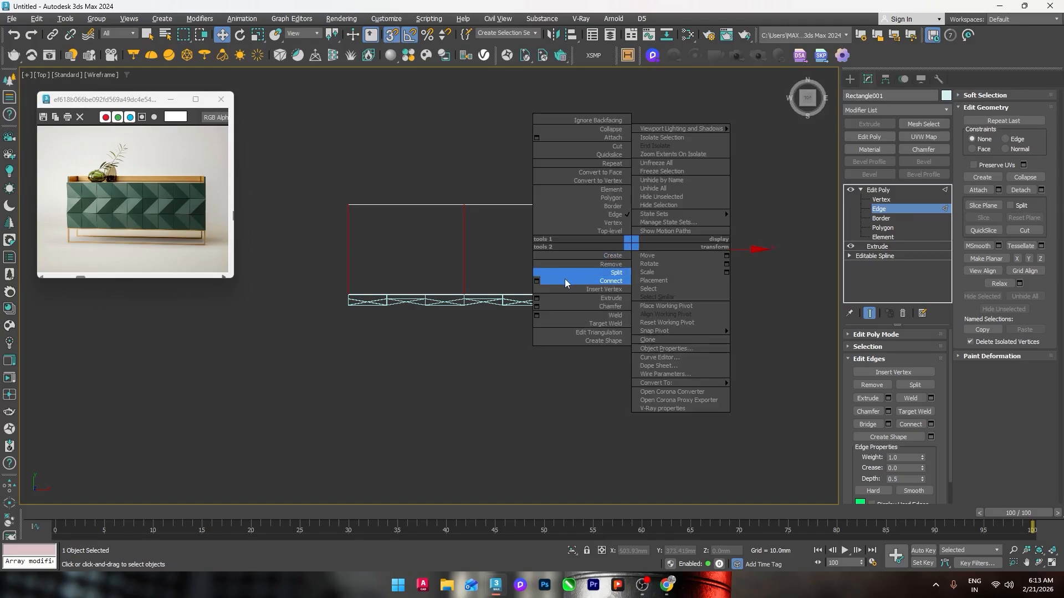
click(536, 281)
click(437, 295)
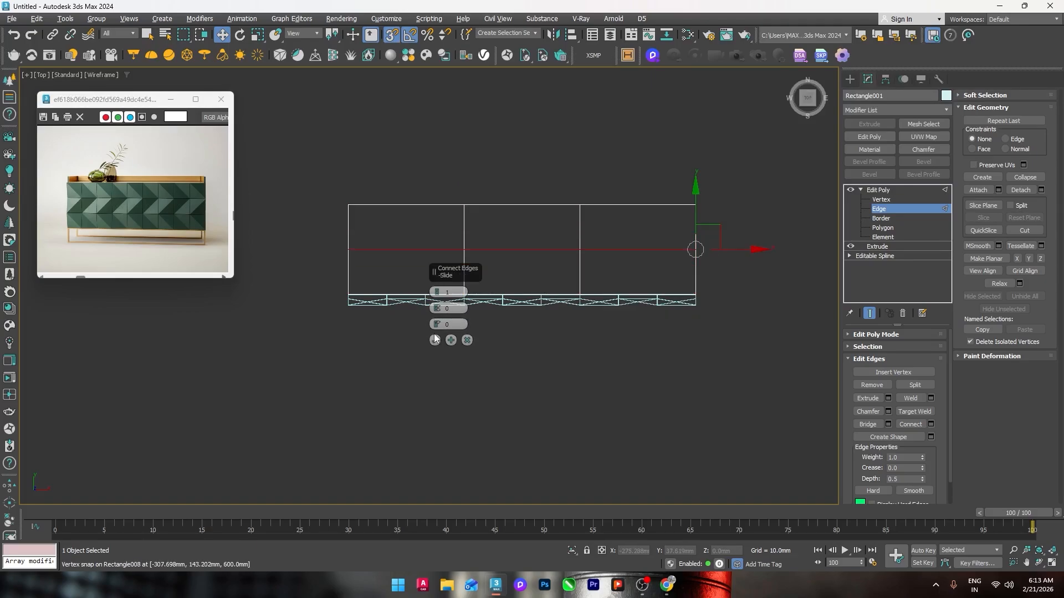
click(435, 340)
Snap the new lengthwise edges to the box's back edge and offset them -18 mm in Y.
drag(521, 221, 584, 205)
key(F12)
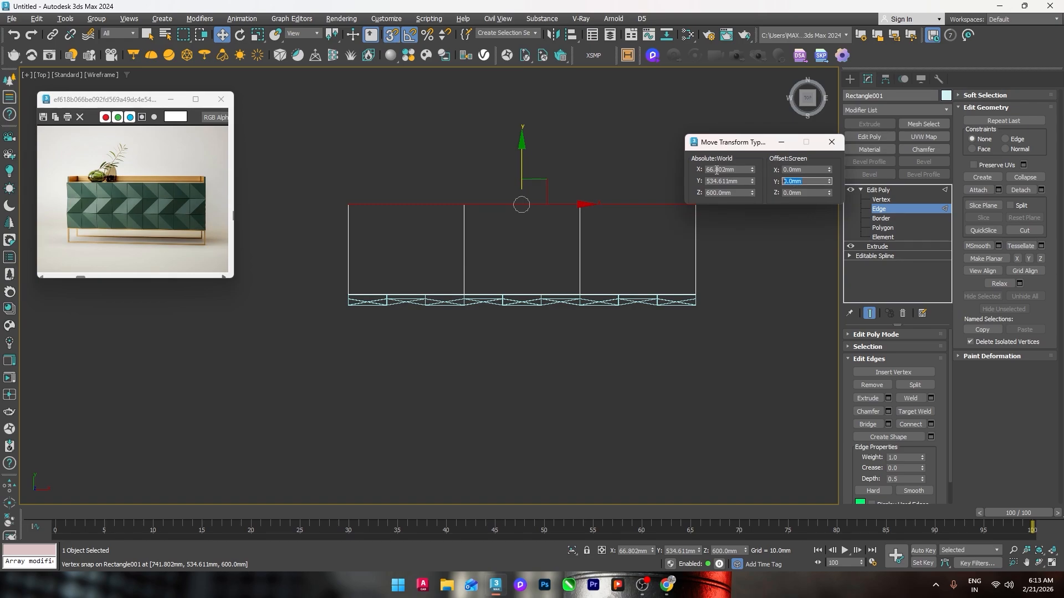
text(-18)
key(Return)
Snap the right dividing edges to the box's right side and offset them -18 mm in X.
click(581, 250)
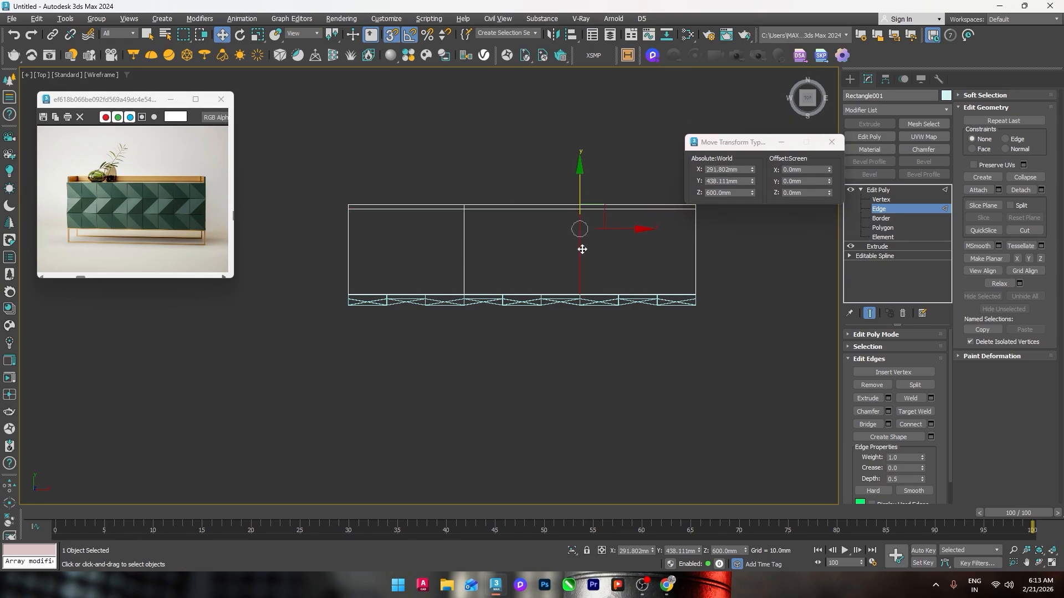
drag(613, 230, 710, 209)
click(806, 170)
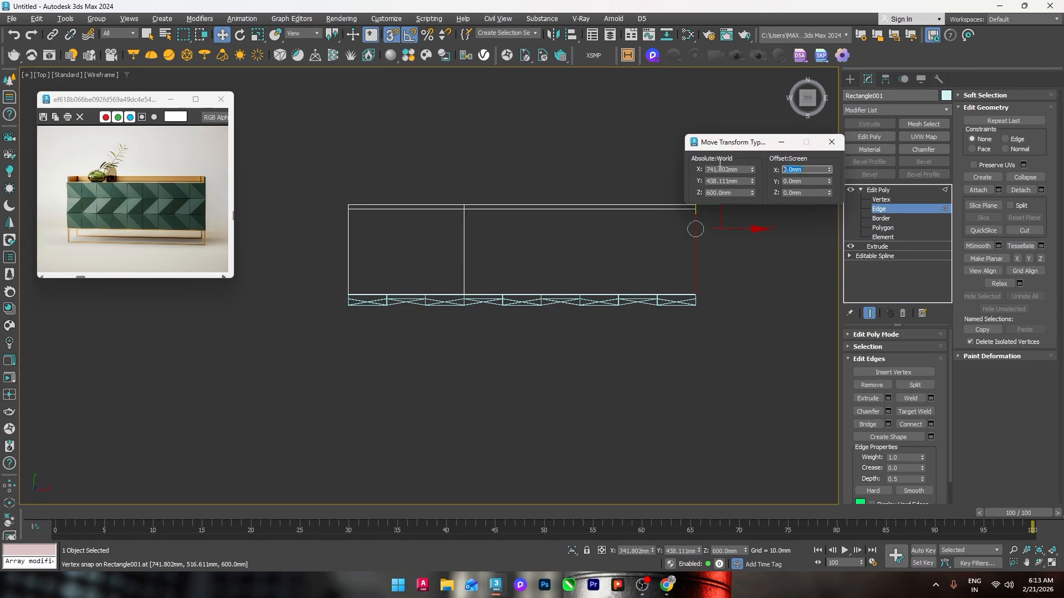
text(-18)
key(Return)
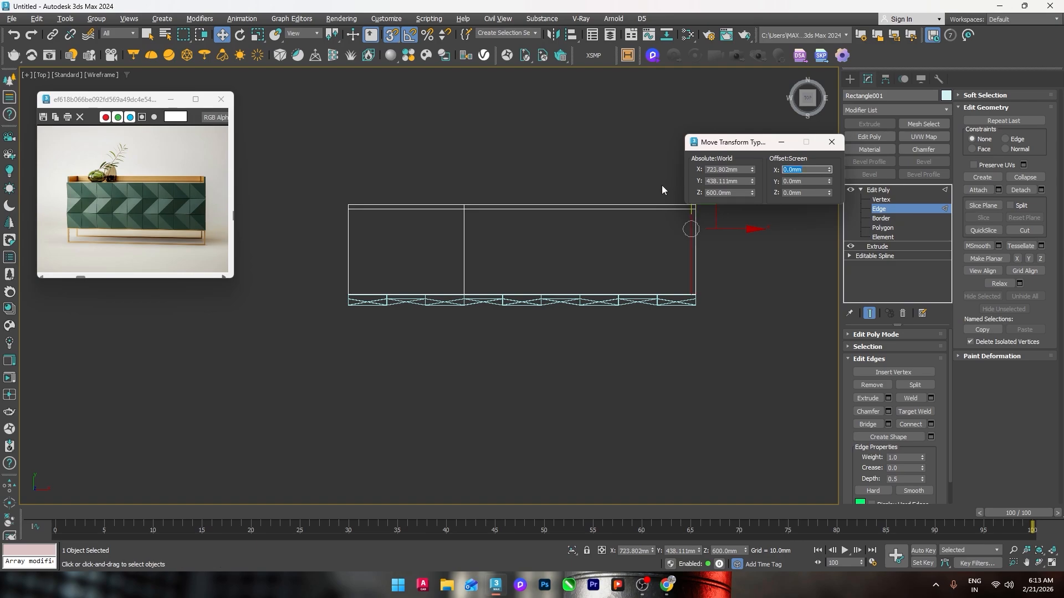
Snap the left dividing edges to the box's left side and offset them 18 mm inward along X.
click(465, 237)
drag(501, 229, 348, 206)
key(Return)
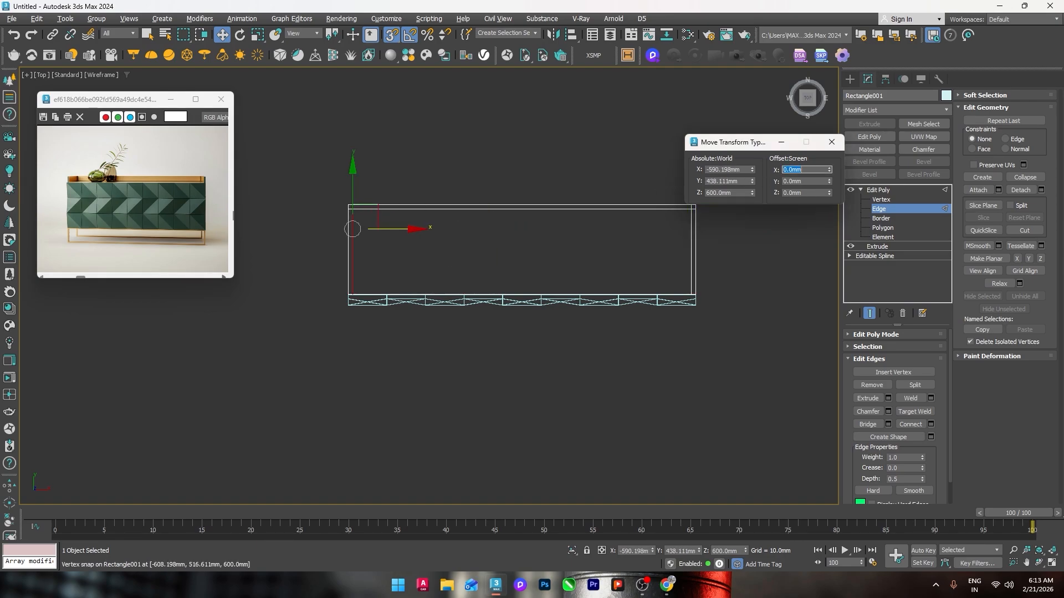
click(654, 250)
Extrude the narrow back, side and corner polygons on the box's top upward about 83 mm to form a raised rim.
key(4)
click(692, 225)
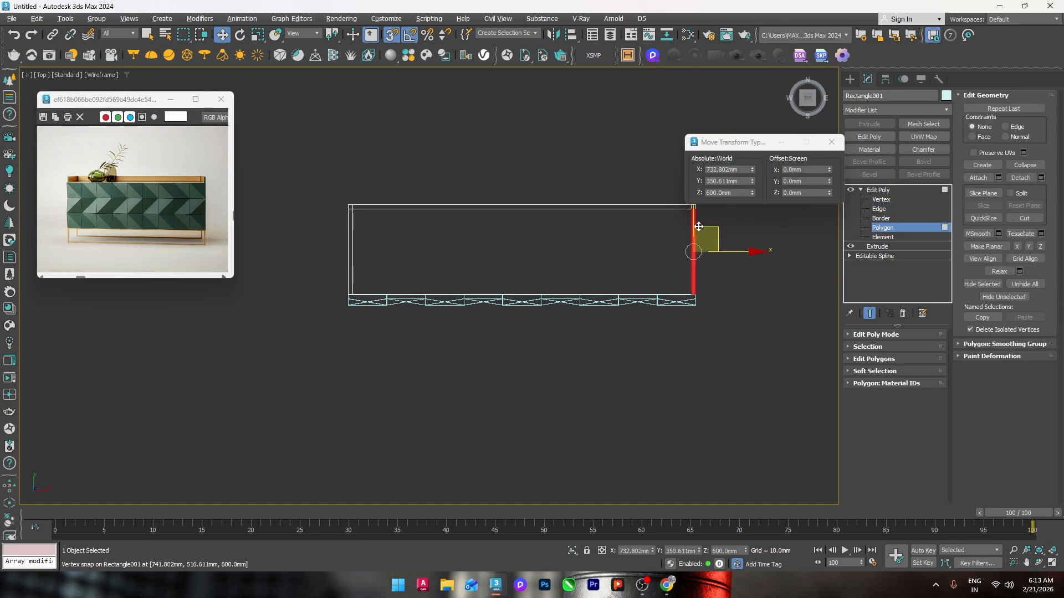
scroll(693, 215, up, 2)
middle_drag(693, 215, 650, 314)
scroll(649, 312, up, 1)
ctrl+click(650, 294)
ctrl+click(634, 294)
scroll(634, 304, down, 4)
middle_drag(384, 312, 500, 307)
scroll(500, 306, up, 3)
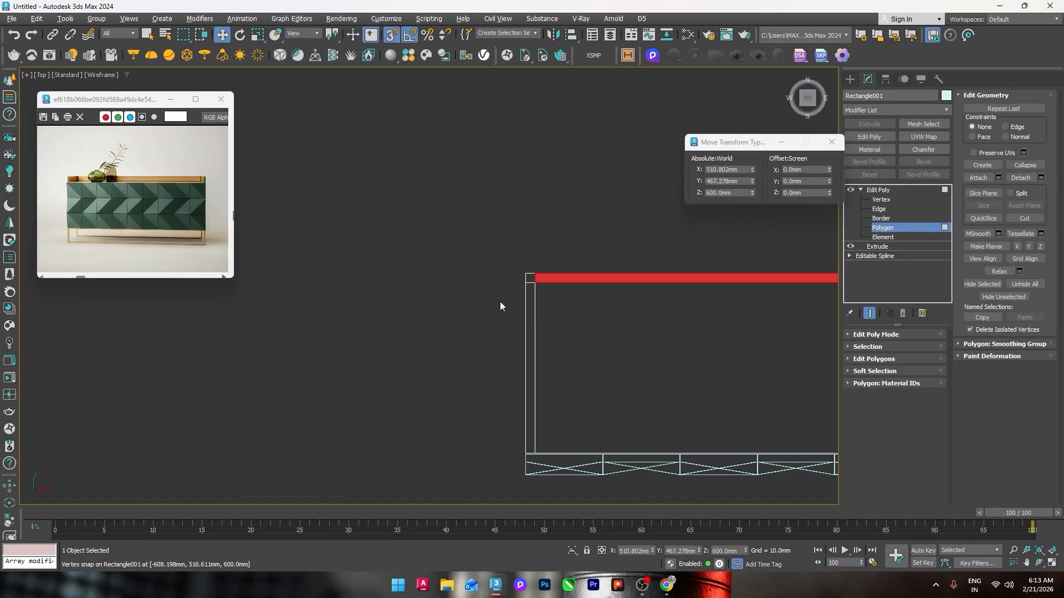
ctrl+click(531, 297)
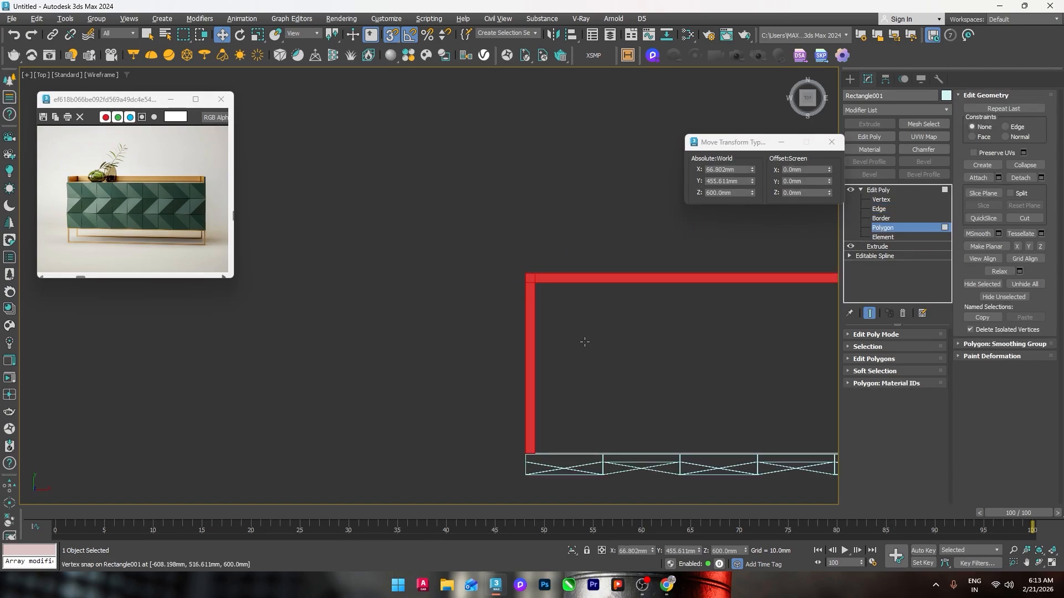
key(f)
scroll(568, 350, down, 5)
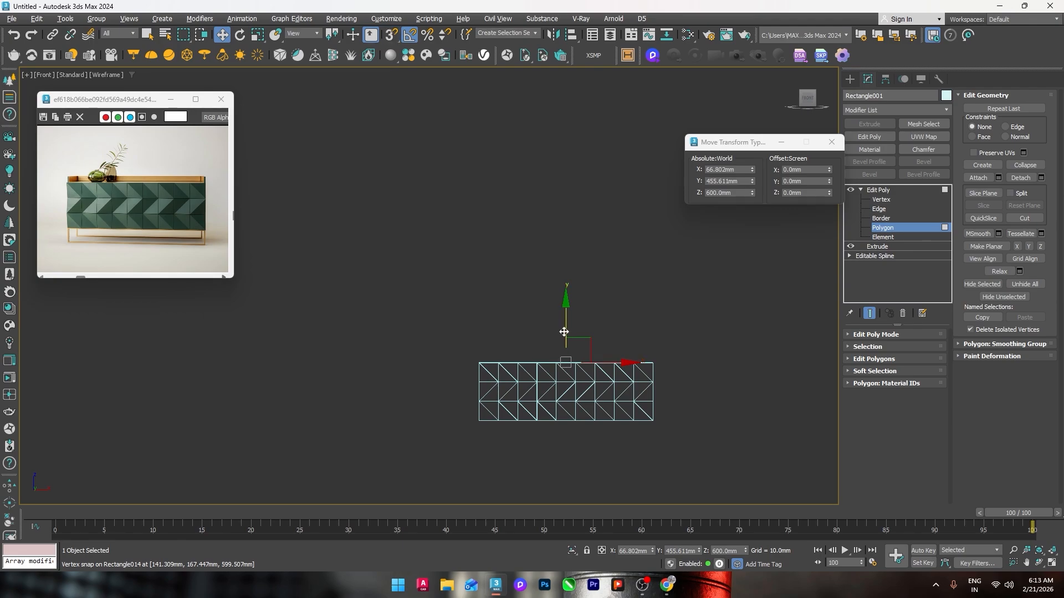
drag(564, 332, 566, 322)
click(661, 357)
scroll(661, 358, up, 5)
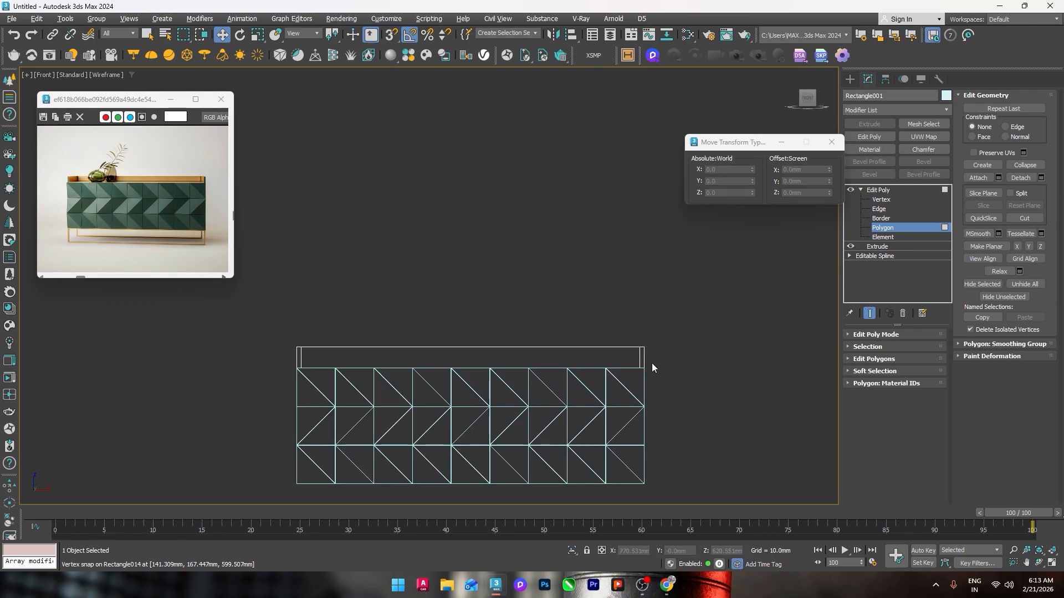
Finish editing the box's polygons and hide every object except the cabinet box.
click(885, 233)
scroll(644, 353, up, 4)
scroll(669, 360, up, 4)
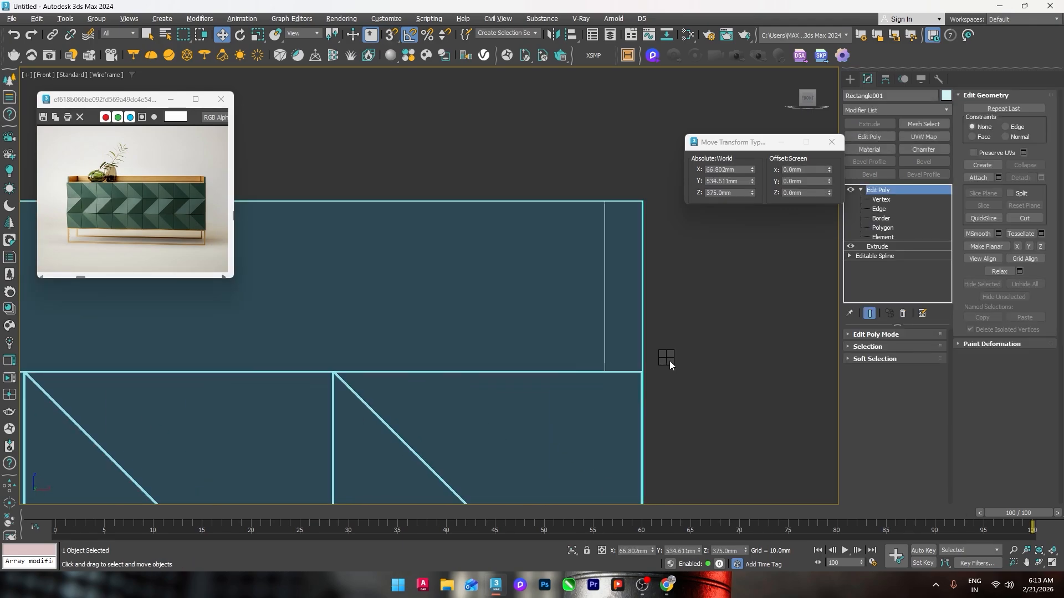
right_click(669, 361)
click(695, 313)
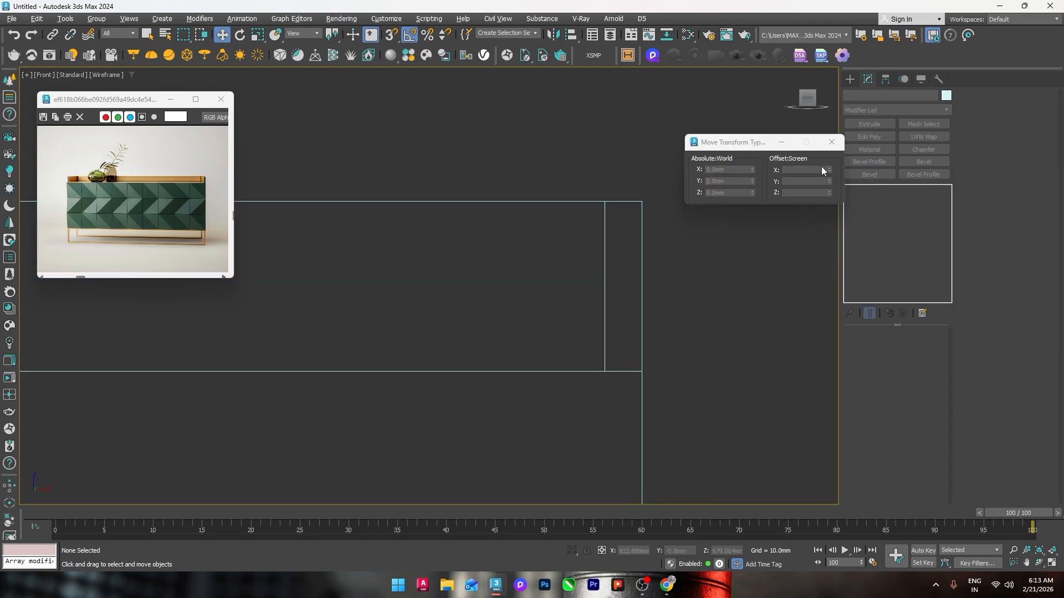
Draw an 18 mm wide helper rectangle over the rim's right end in the front view and set its length to 50 mm.
click(831, 142)
click(850, 79)
click(918, 166)
key(s)
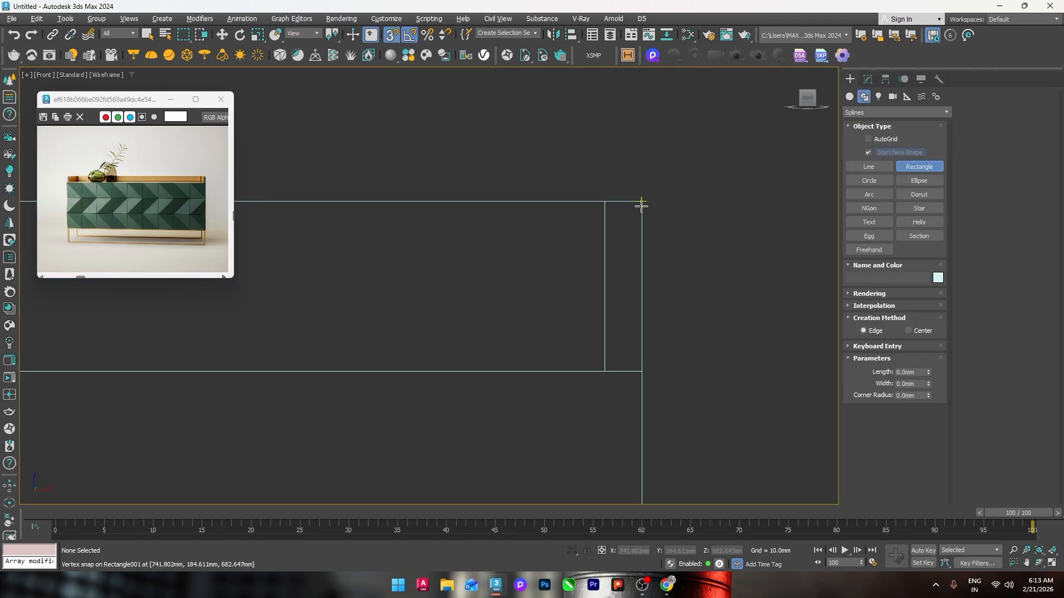
drag(640, 205, 606, 370)
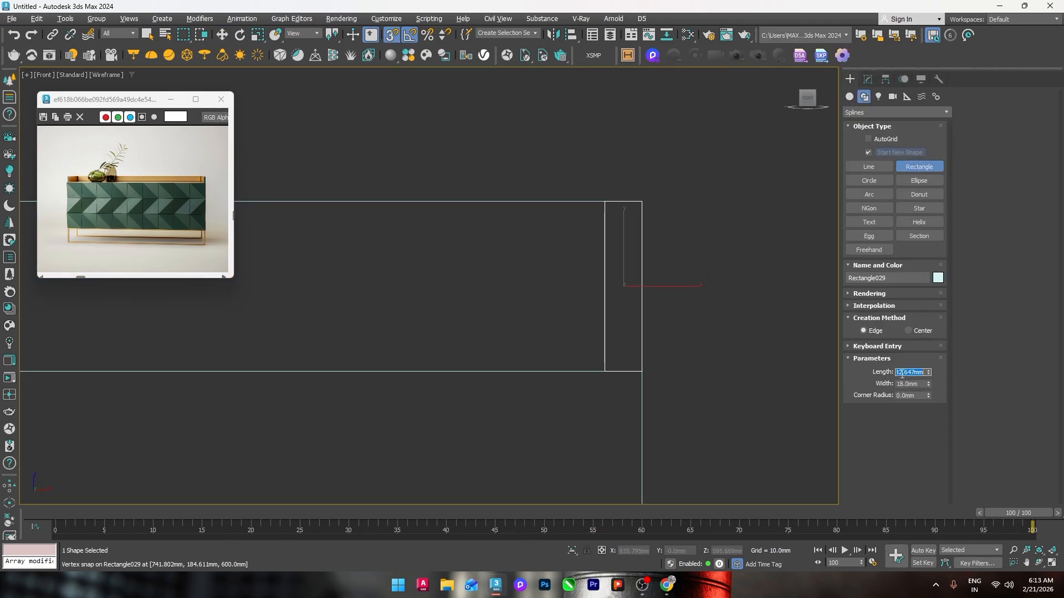
key(Return)
right_click(715, 283)
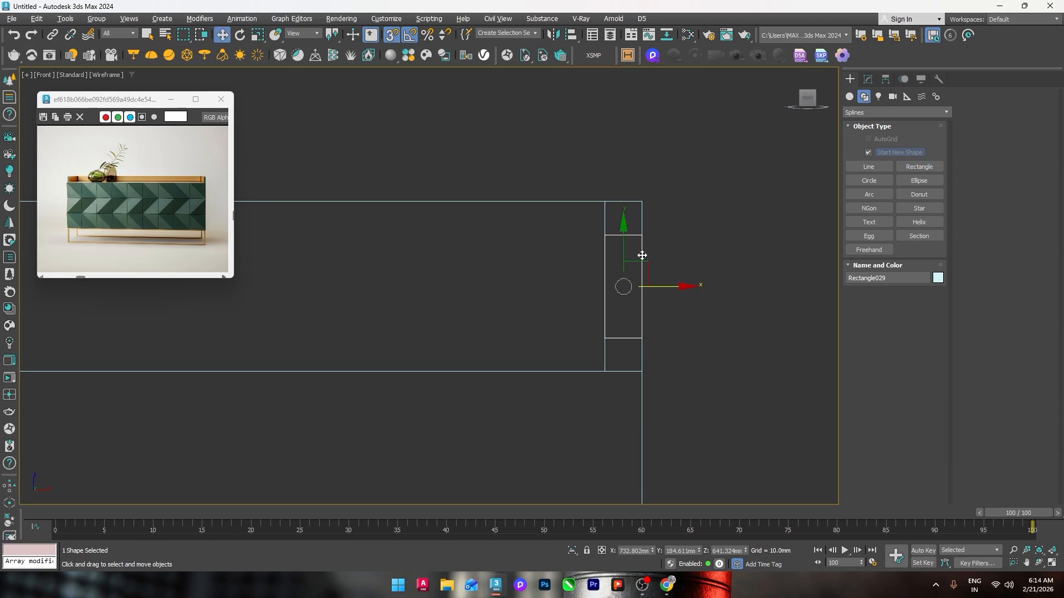
Snap the helper rectangle against the outside of the rim's right end, with its lower edge at the rim's base.
drag(638, 271, 710, 246)
drag(677, 314, 642, 371)
click(668, 256)
scroll(669, 277, down, 5)
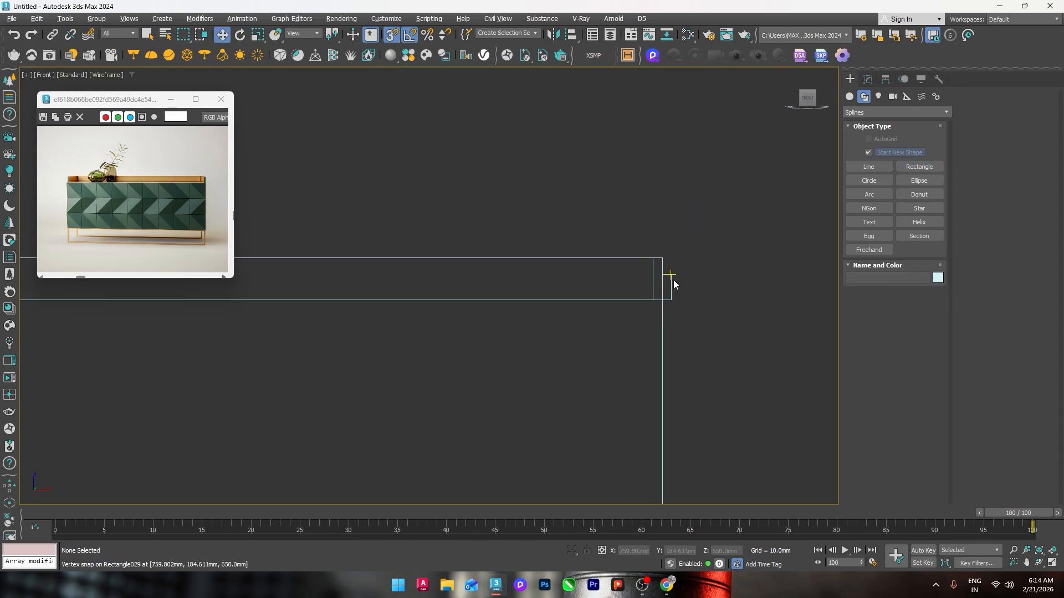
Lower the rim's top vertices to the helper rectangle's upper edge, and delete the helper rectangle.
click(663, 272)
scroll(704, 259, down, 3)
click(868, 79)
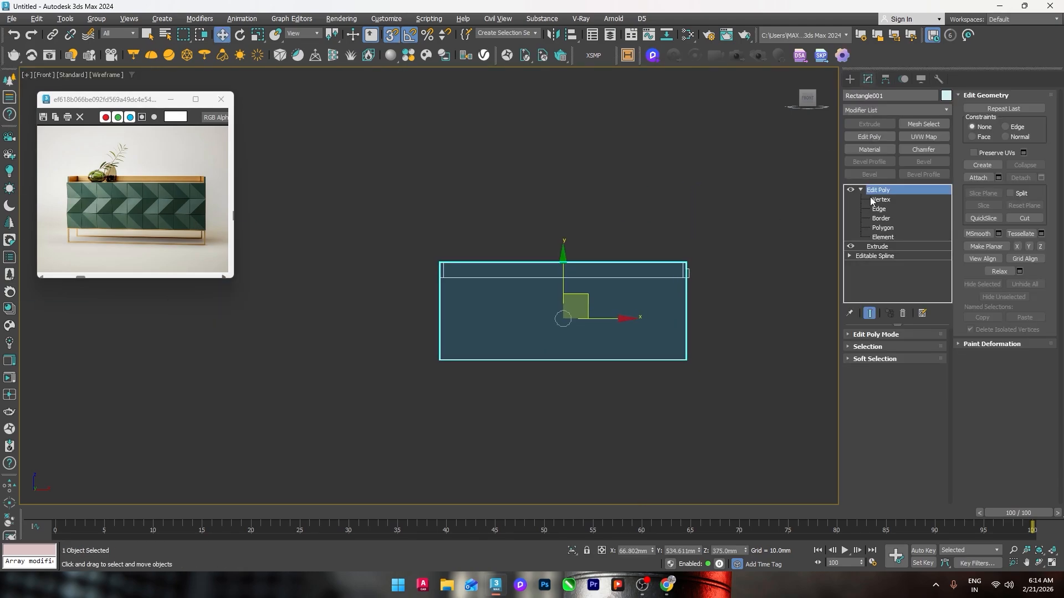
key(1)
drag(716, 268, 716, 268)
scroll(670, 263, up, 5)
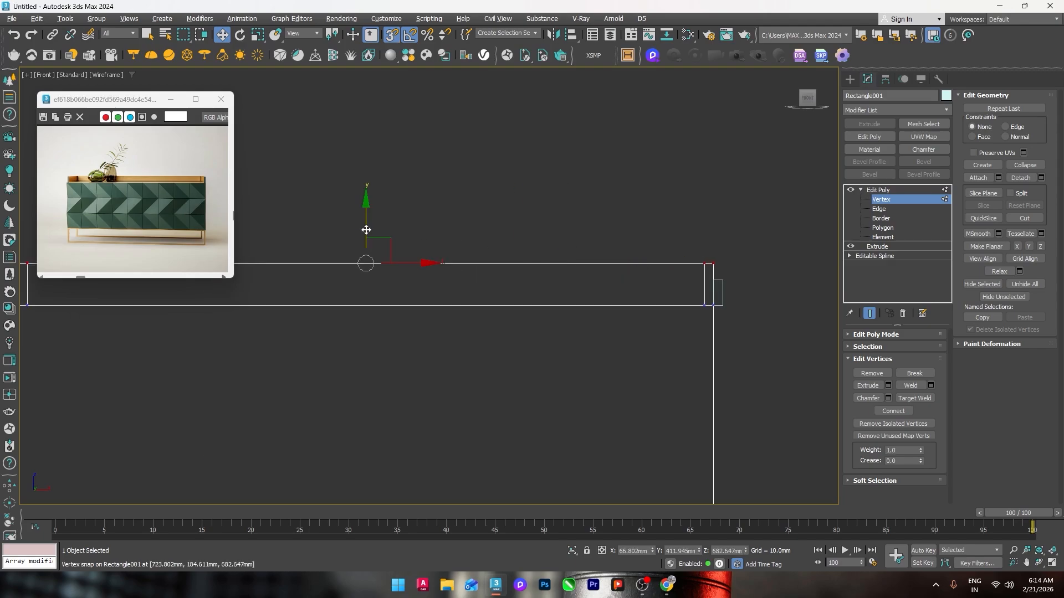
mouse_move(366, 229)
mouse_down()
mouse_move(710, 289)
mouse_move(713, 281)
mouse_up()
click(862, 190)
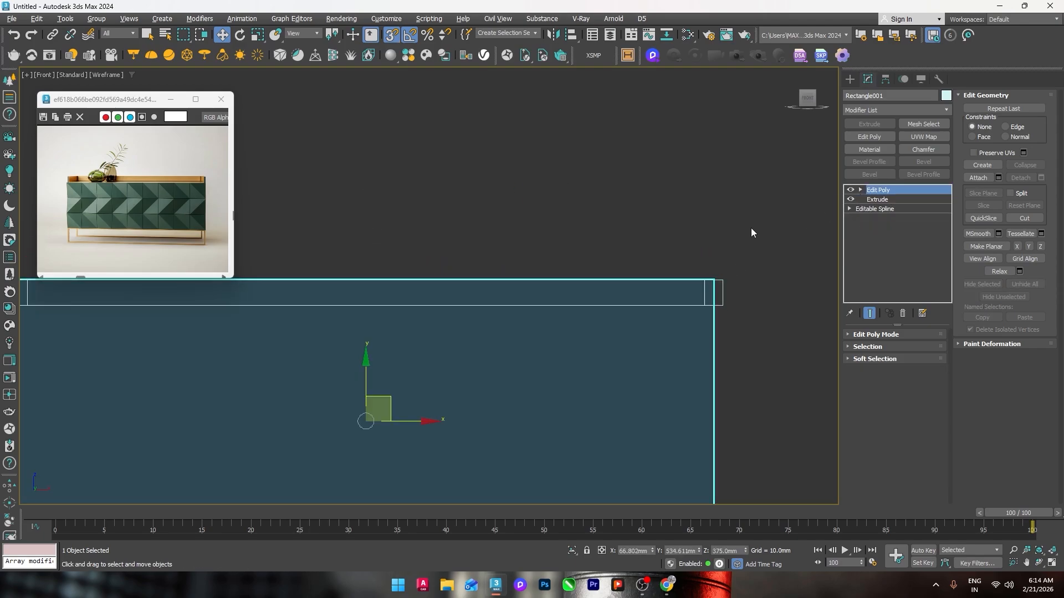
click(722, 293)
key(Delete)
Draw a 1350 by 450 mm rectangle over the cabinet's front, from the rim's base to the opposite lower corner.
scroll(757, 338, down, 4)
middle_drag(759, 335, 753, 277)
click(849, 79)
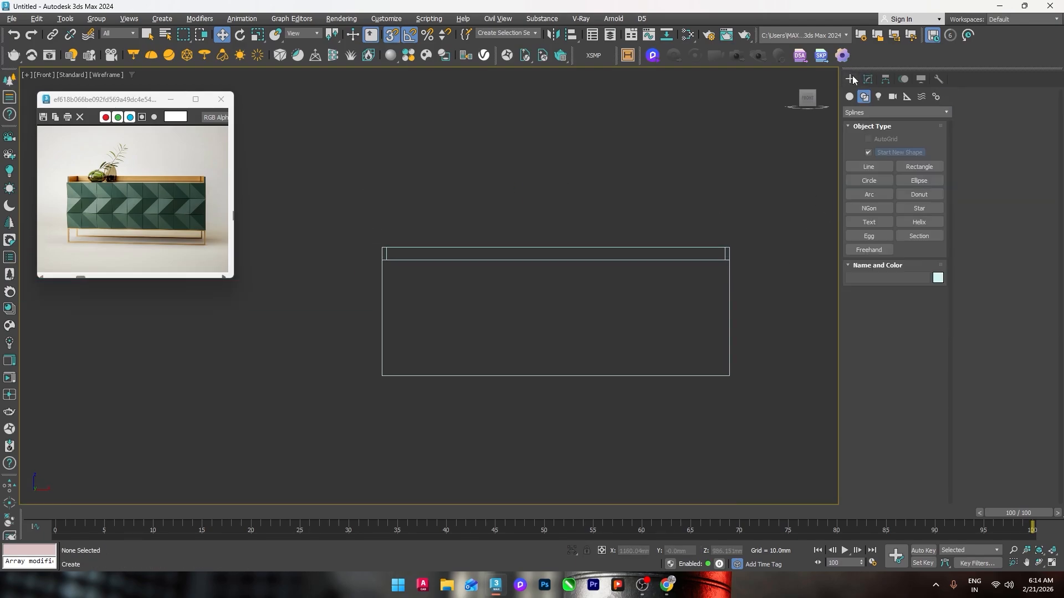
middle_drag(778, 364, 790, 332)
click(919, 166)
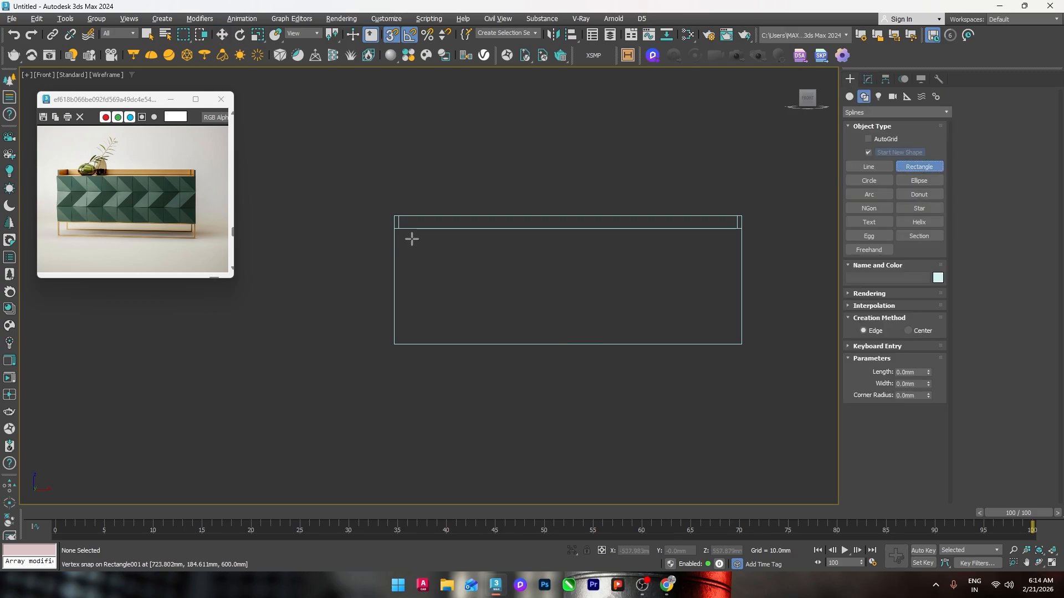
mouse_move(412, 239)
mouse_down()
mouse_move(477, 288)
mouse_move(742, 344)
mouse_up()
right_click(577, 259)
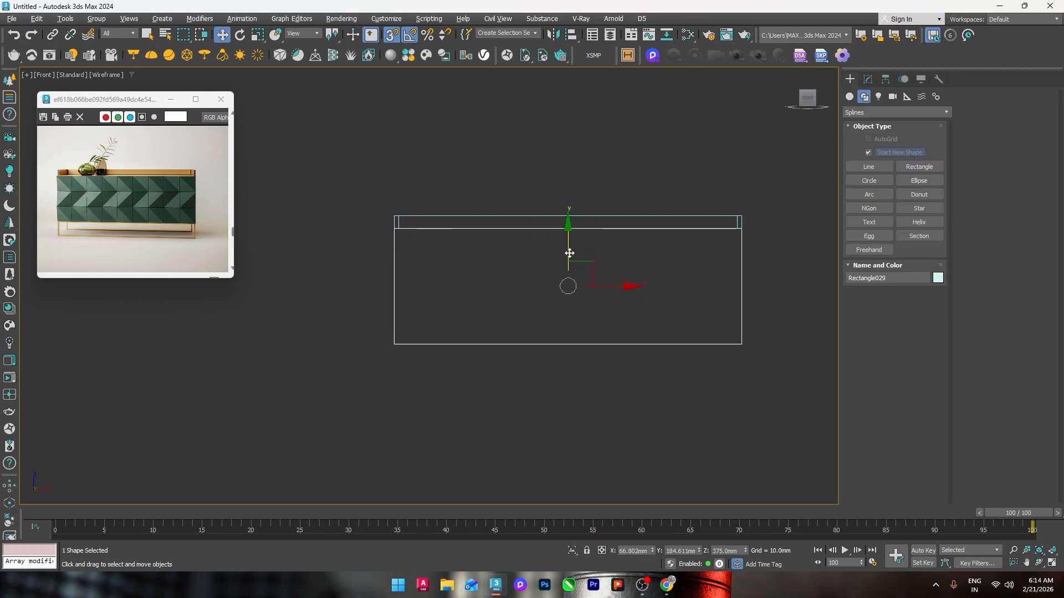
Set the new rectangle's length to 150 mm and snap it directly beneath the cabinet box.
drag(569, 253, 569, 324)
click(868, 79)
double_click(903, 373)
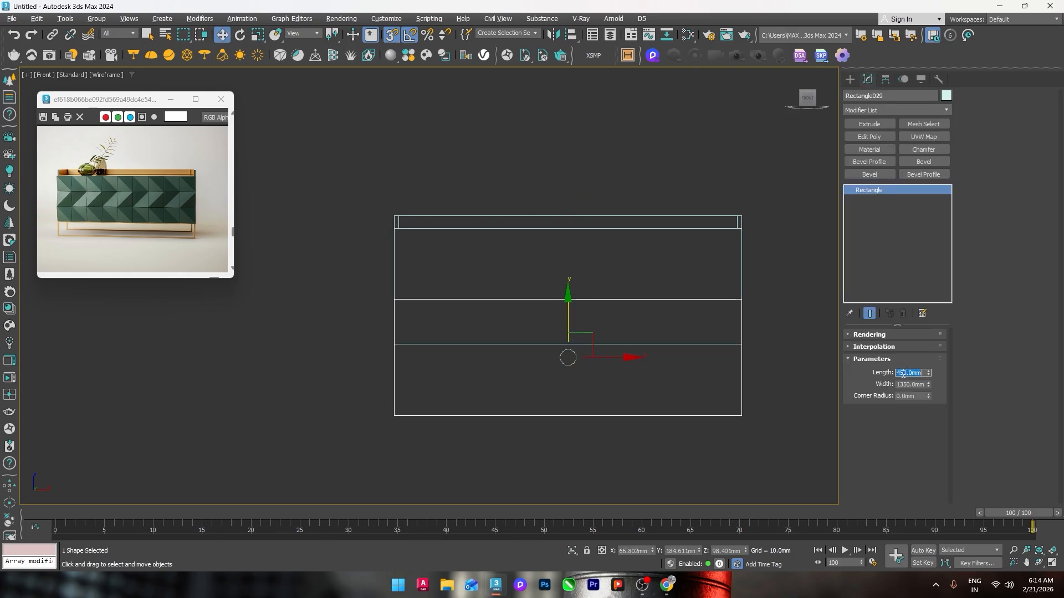
text(150)
key(Return)
drag(567, 354, 743, 347)
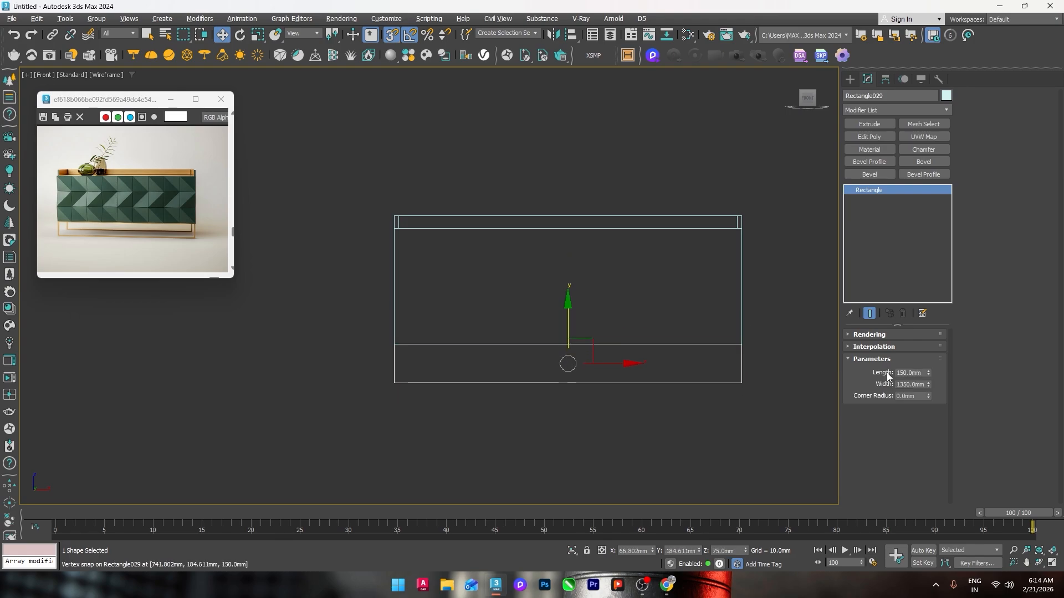
Convert the base rectangle to an editable spline and outline it 18 mm inward.
right_click(733, 327)
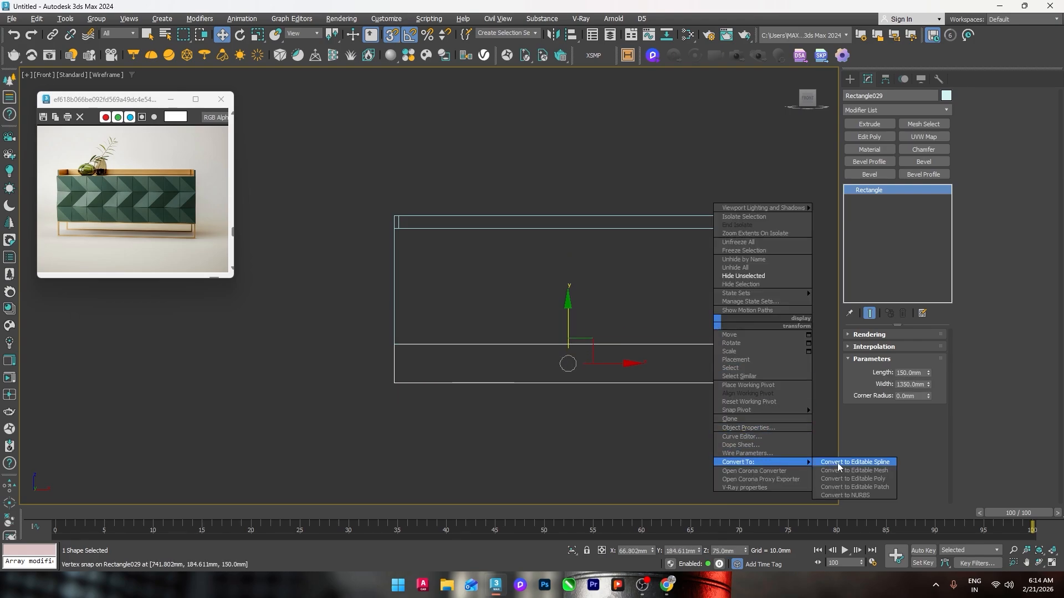
click(837, 463)
click(868, 218)
click(982, 391)
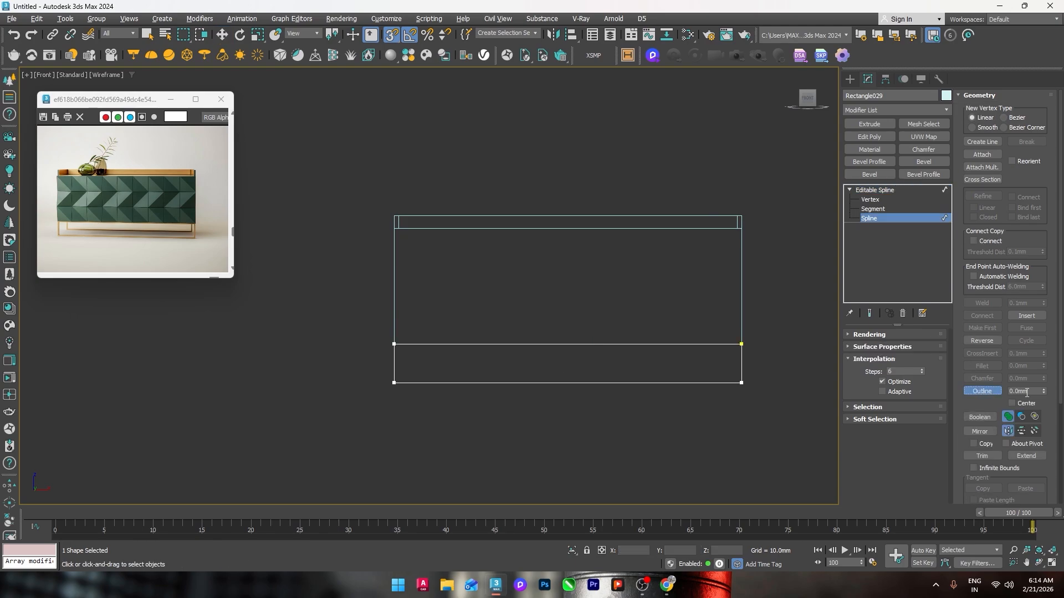
key(Return)
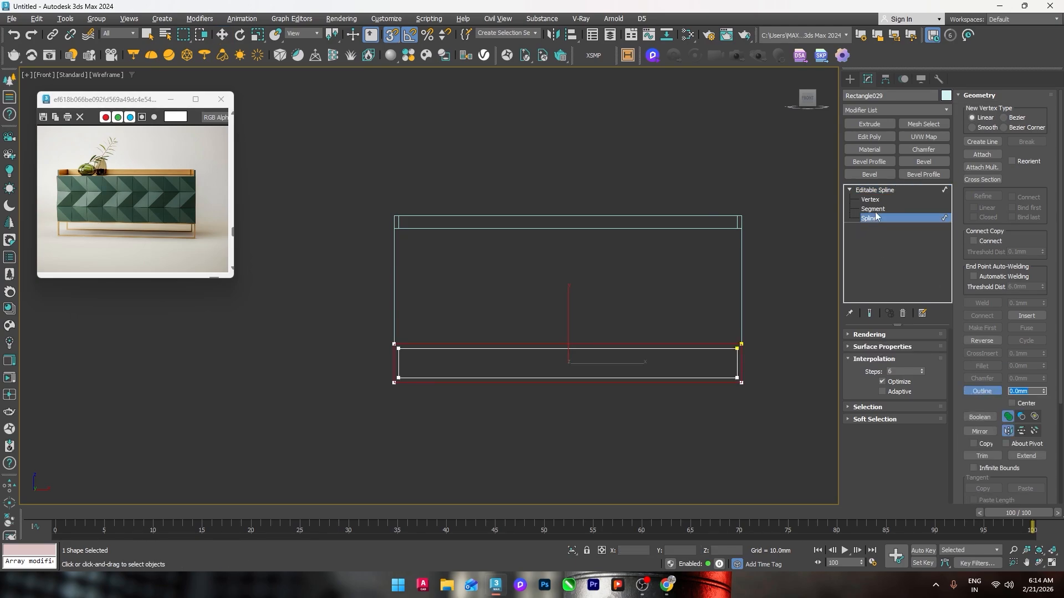
click(875, 190)
Extrude the outlined base frame 18 mm and snap it flush with the cabinet box's front edge in the top view.
middle_drag(730, 203, 715, 205)
click(654, 274)
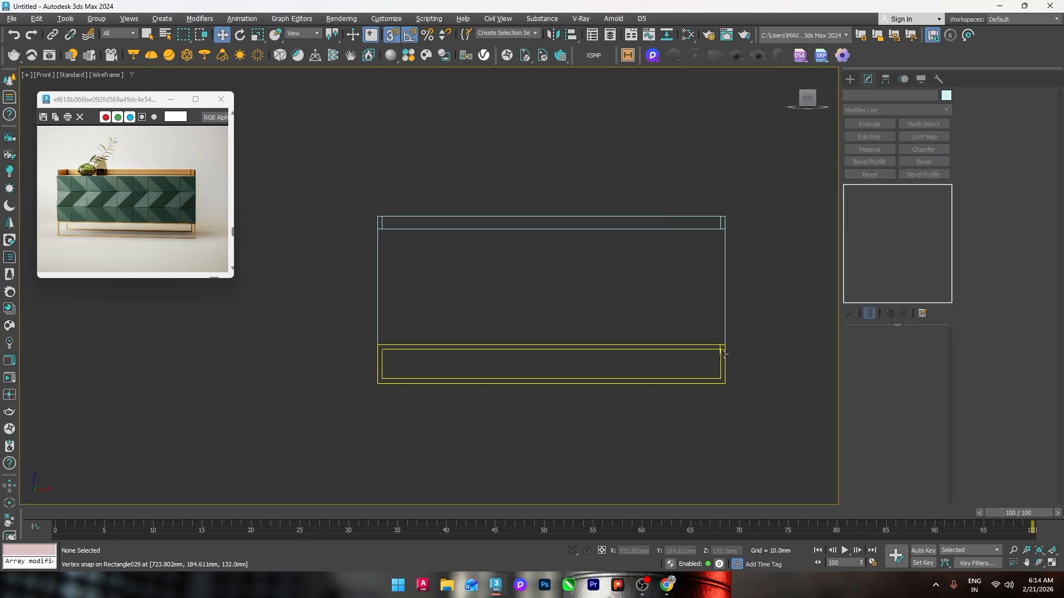
click(724, 354)
key(t)
key(z)
scroll(716, 361, down, 3)
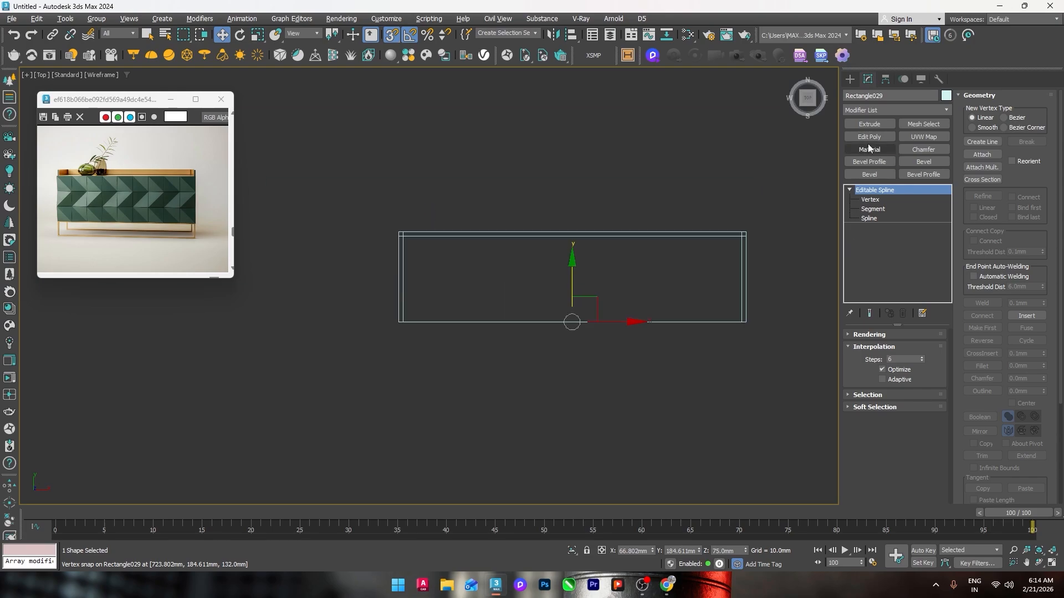
click(869, 124)
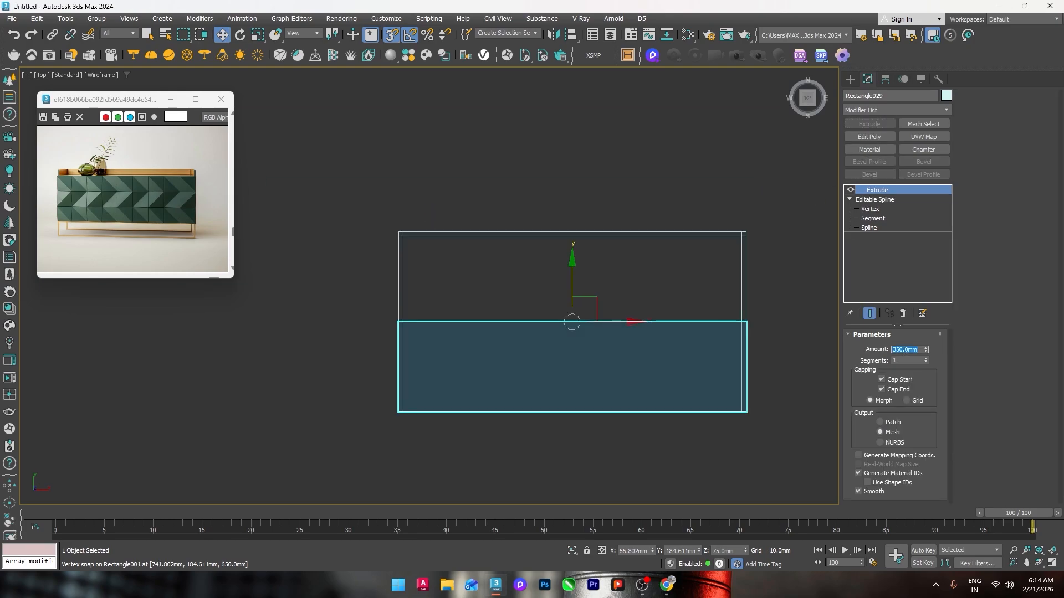
text(18)
key(Return)
drag(573, 290, 366, 389)
scroll(387, 282, up, 4)
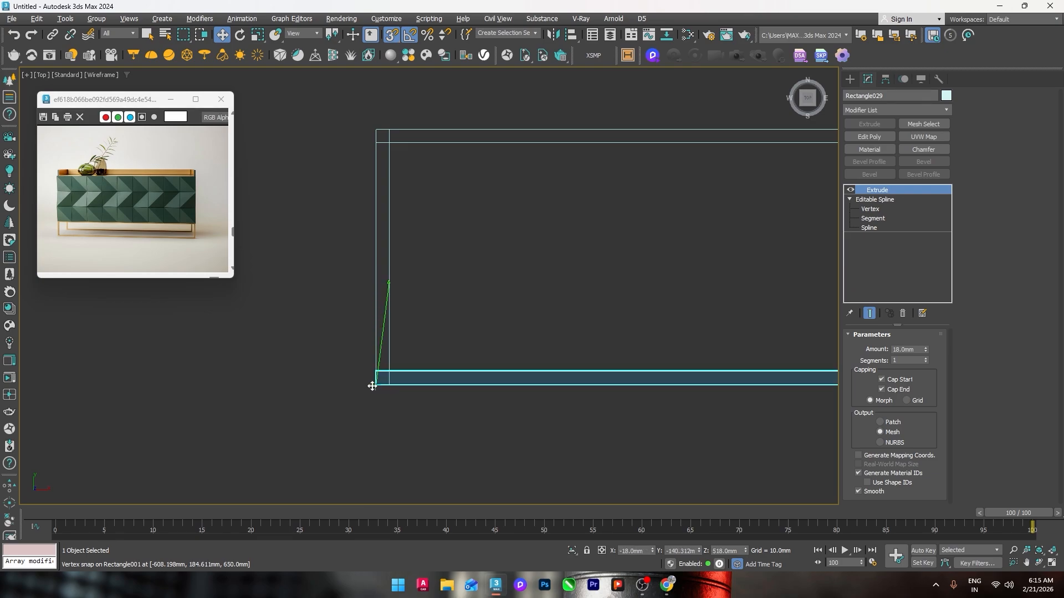
Copy the base frame toward the rear and snap the copy flush with the cabinet box's back edge.
scroll(368, 382, down, 3)
mouse_move(551, 377)
shift+mouse_down()
mouse_move(551, 311)
mouse_move(553, 320)
shift+mouse_up()
click(534, 339)
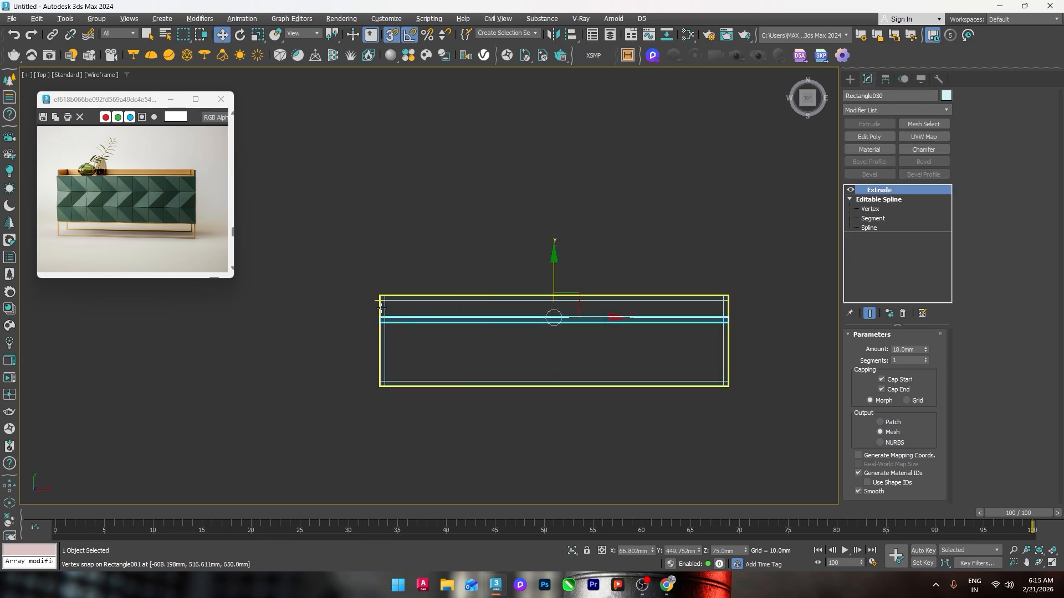
scroll(386, 341, up, 4)
mouse_move(386, 341)
mouse_down()
mouse_move(380, 274)
mouse_move(720, 388)
mouse_up()
scroll(438, 330, down, 4)
Clear the selection and unhide all the hidden sideboard objects.
click(608, 266)
right_click(723, 327)
click(737, 282)
click(736, 272)
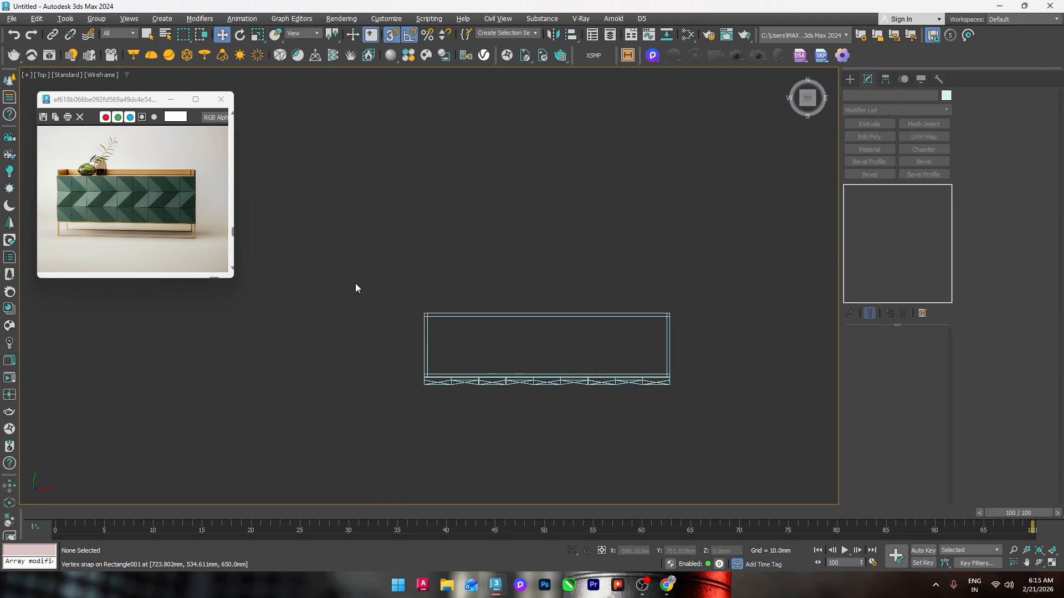
Examine the whole sideboard in a shaded perspective view without edge lines.
drag(357, 287, 726, 396)
key(p)
key(z)
key(F3)
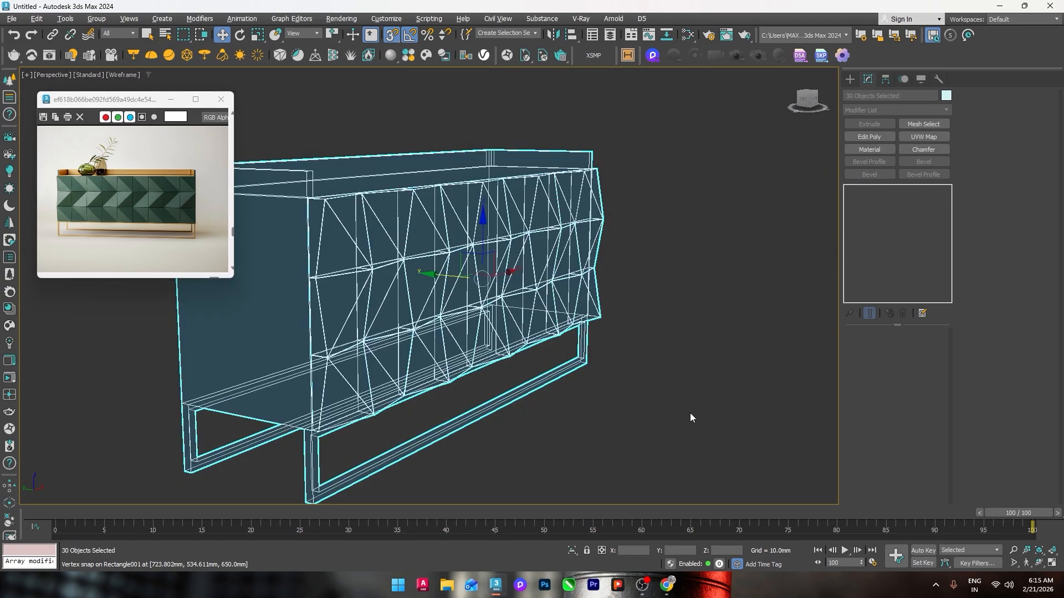
alt+middle_drag(690, 413, 733, 416)
key(F3)
mouse_move(670, 435)
alt+middle_down()
mouse_move(681, 444)
mouse_move(637, 442)
alt+middle_up()
click(681, 443)
key(F4)
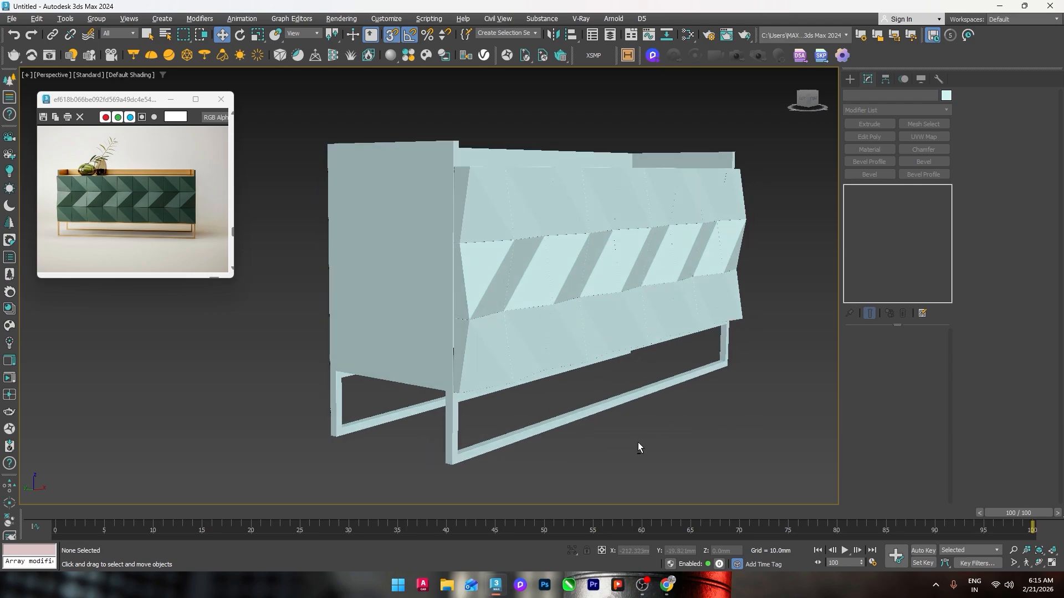
Add a Chamfer modifier to the front base frame with a 0.5 mm amount and 3 segments.
click(570, 419)
scroll(442, 427, up, 5)
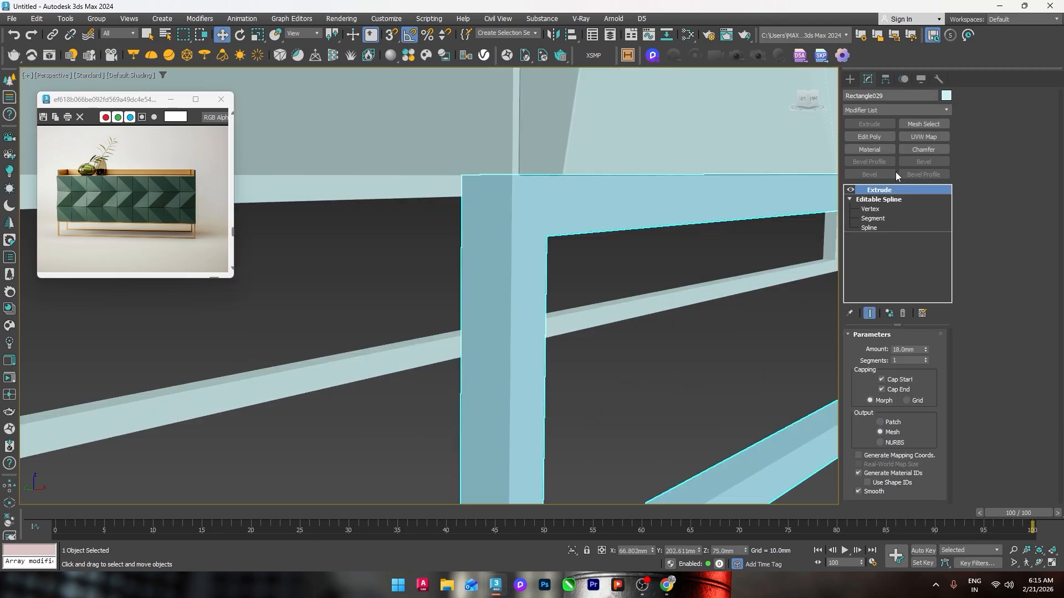
click(849, 198)
click(914, 149)
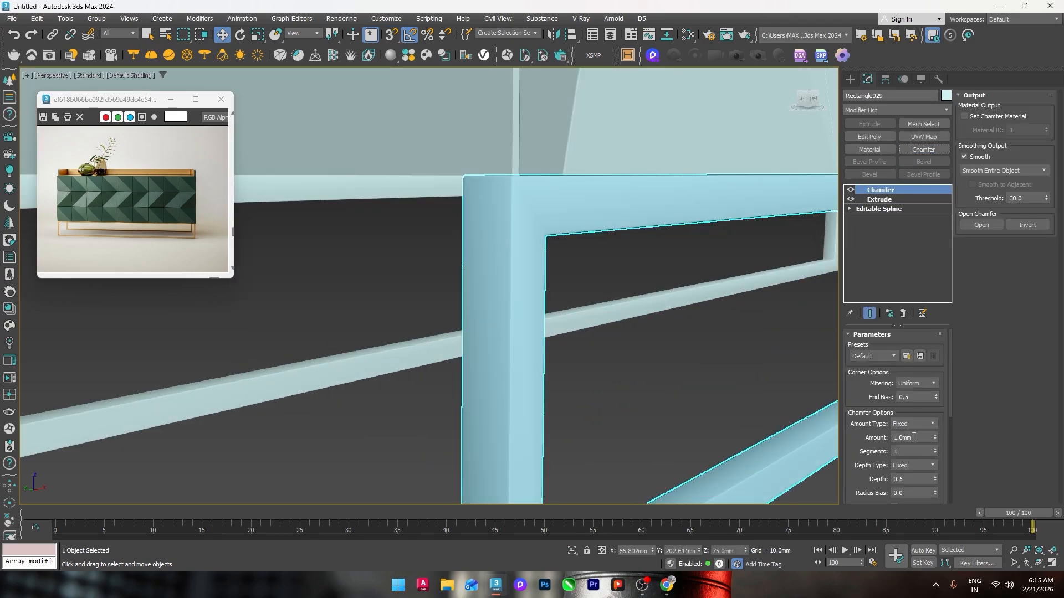
click(913, 437)
text(.5)
key(Tab)
text(3)
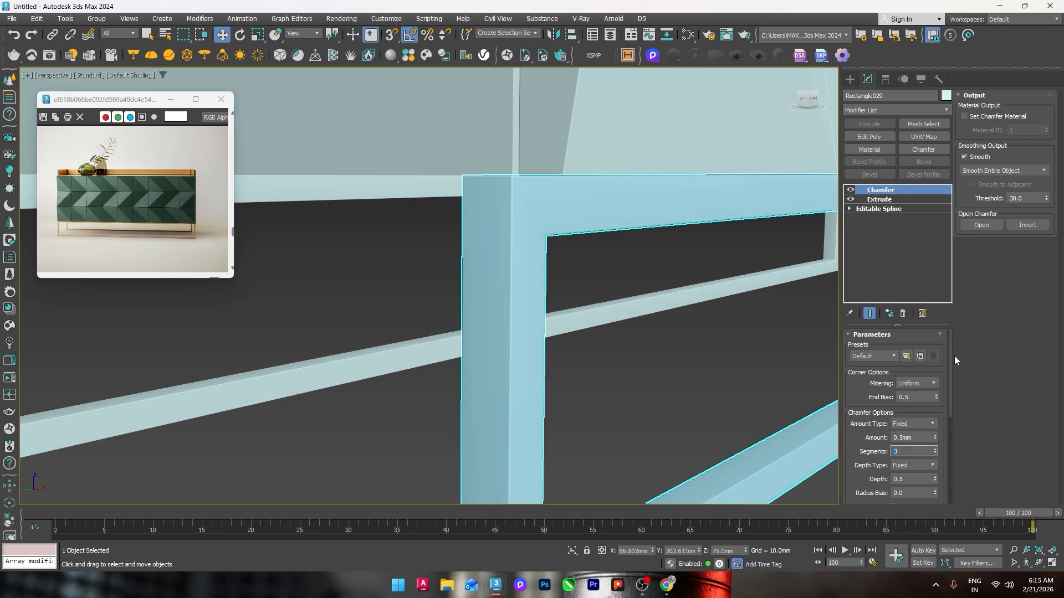
click(830, 299)
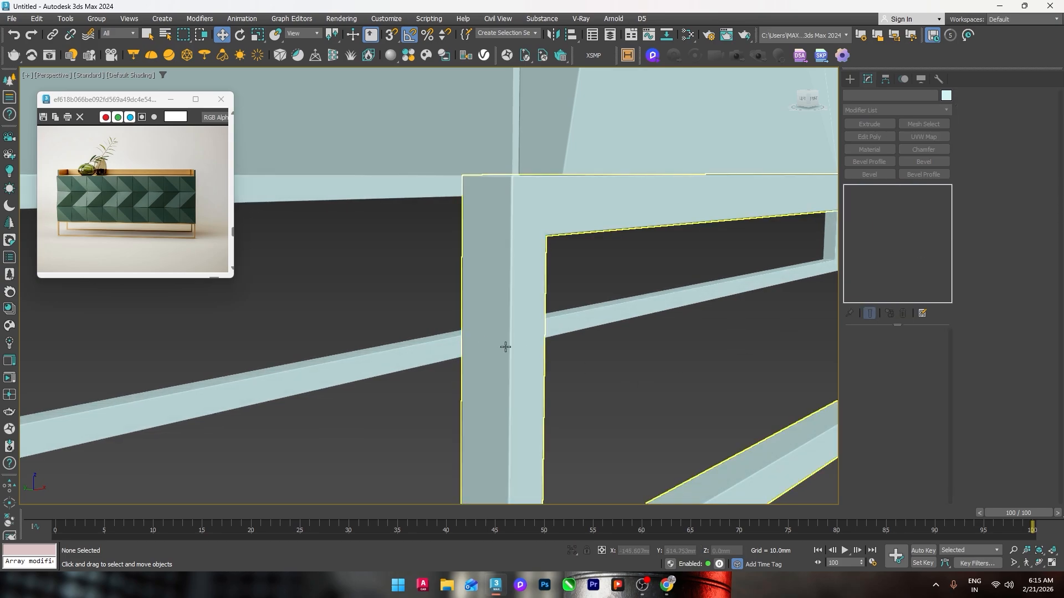
scroll(582, 358, down, 3)
scroll(554, 355, down, 5)
alt+middle_drag(528, 353, 641, 416)
key(s)
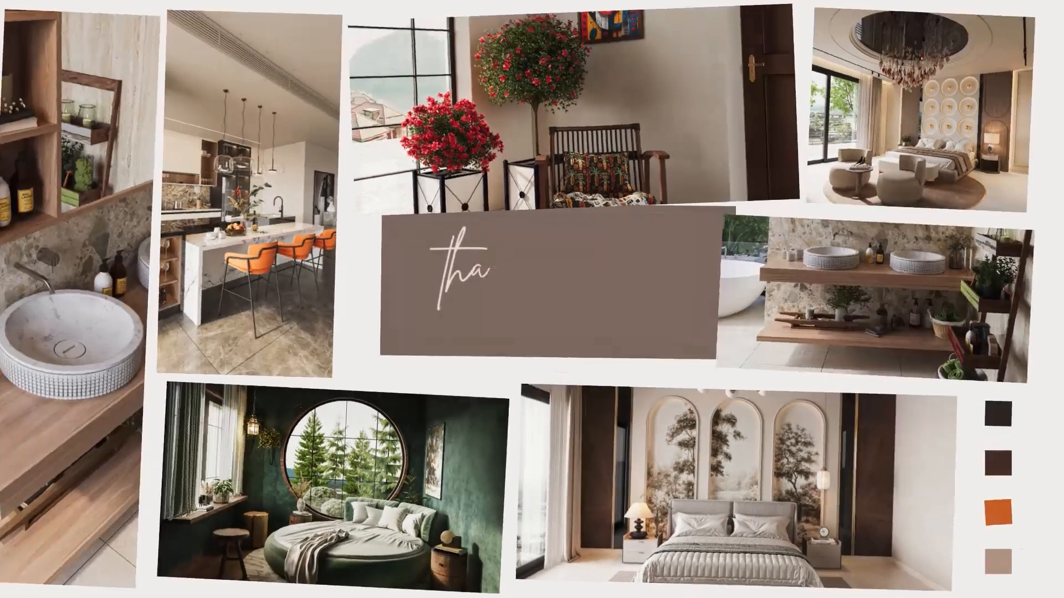